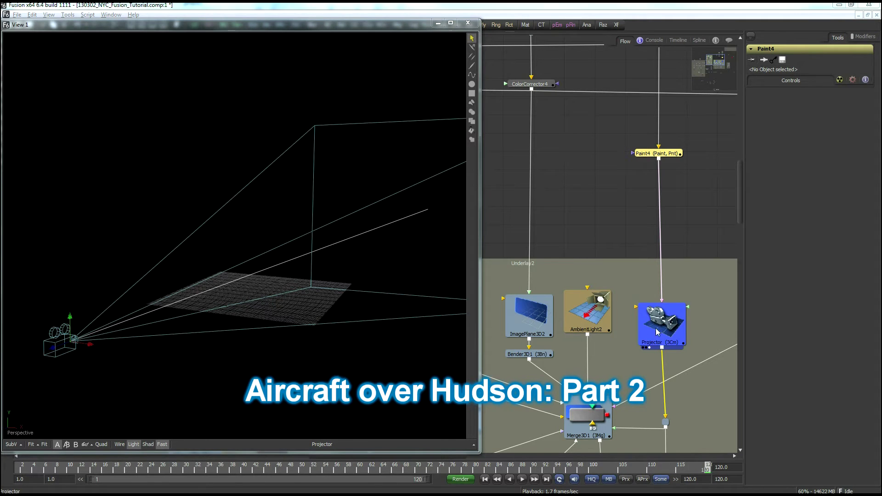
Locate the Merge3D1 node in the flow and display its 3D scene in the viewer
scroll(633, 353, "down", 3)
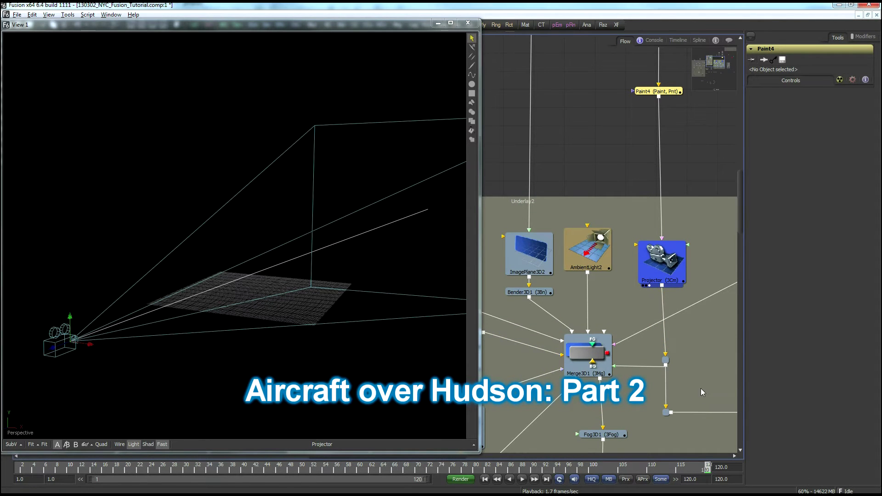
left_click_drag(702, 389, 478, 373)
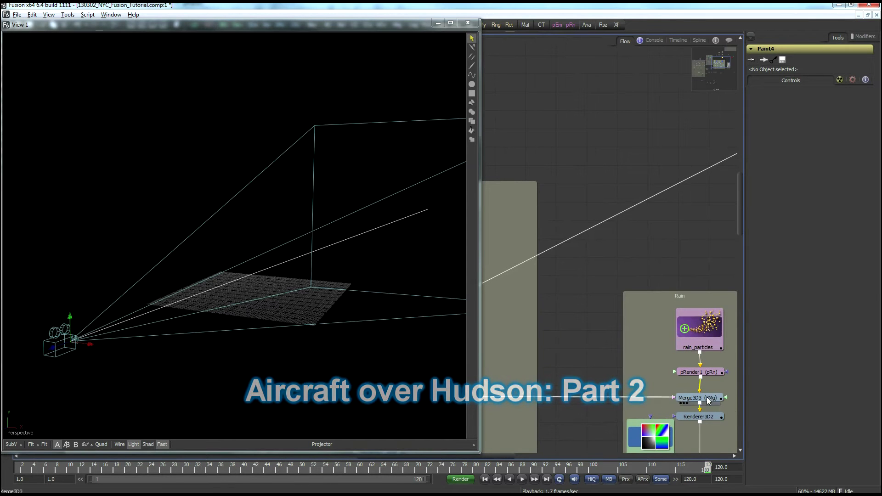
left_click_drag(548, 318, 710, 294)
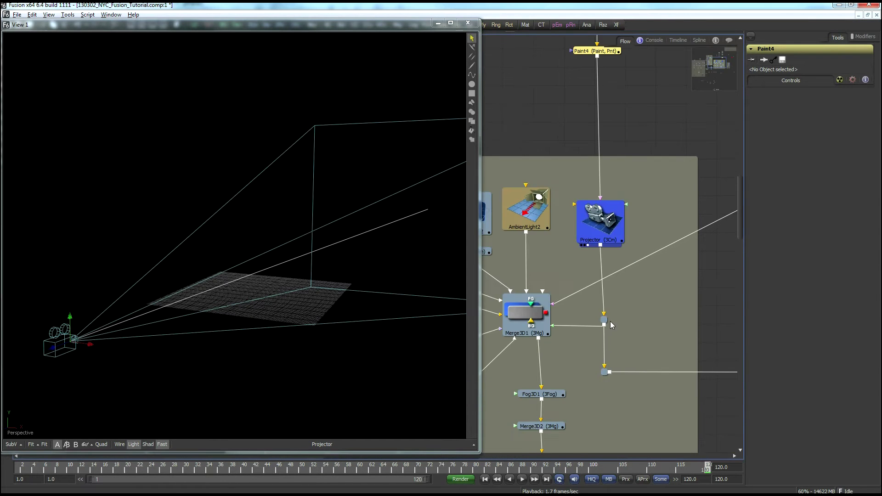
scroll(610, 321, "left", 5)
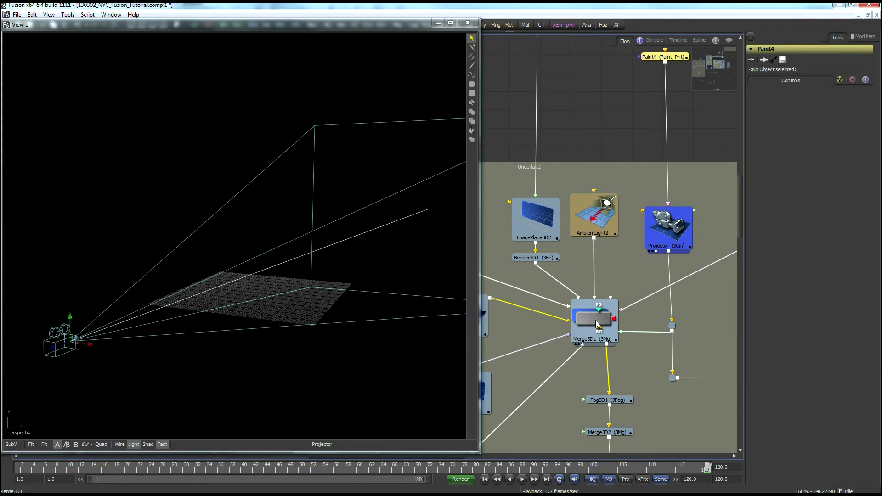
left_click_drag(598, 324, 685, 259)
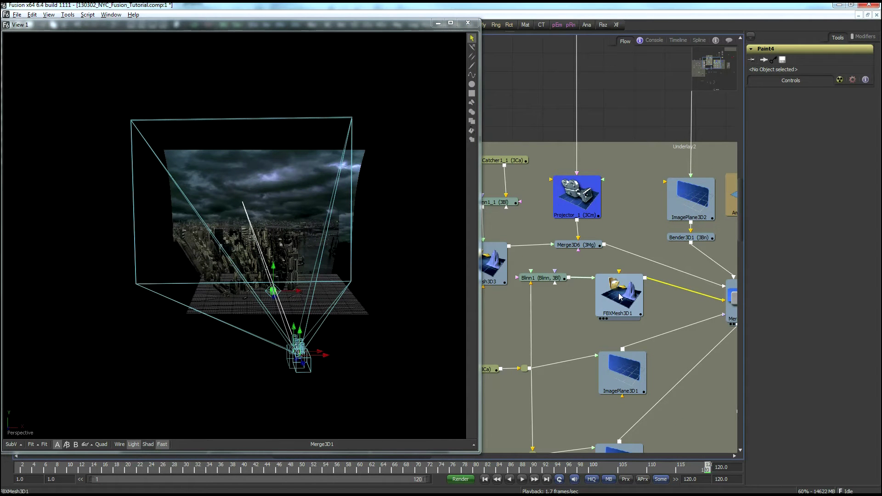
Disconnect the Blinn1 material from FBXMesh3D1 to inspect the bare building geometry, and reconnect it
left_click(620, 296)
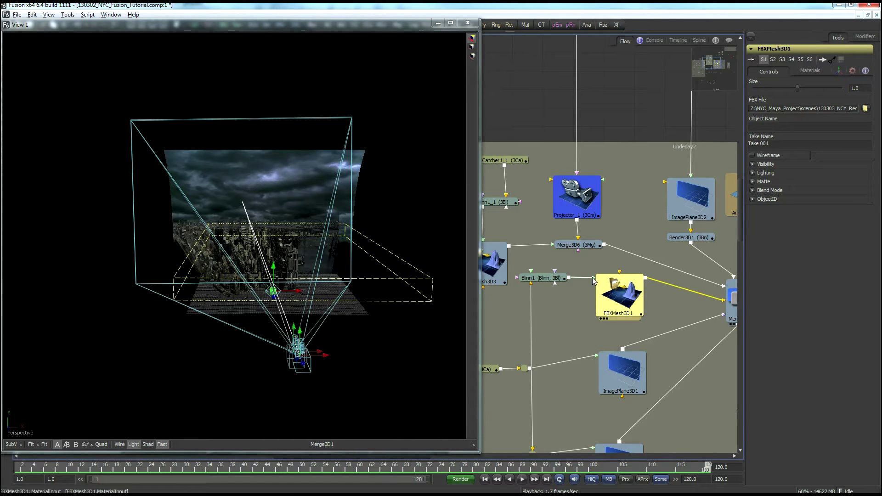
left_click_drag(569, 278, 593, 281)
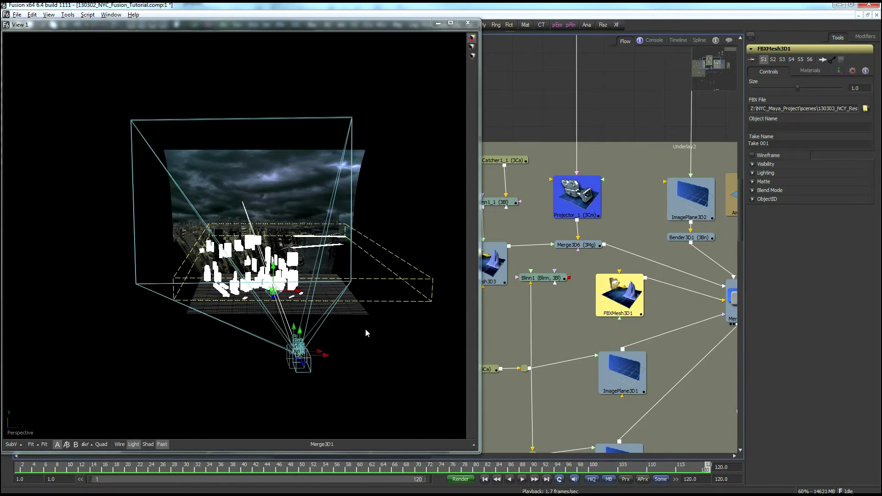
left_click_drag(395, 327, 411, 334)
left_click(622, 283)
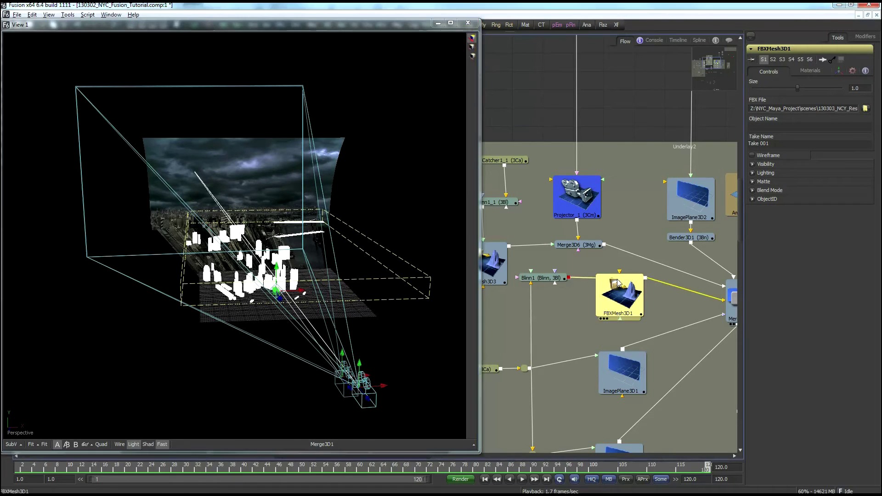
Open the Projector camera's projection settings to check its projection mode
left_click_drag(514, 353, 563, 335)
left_click_drag(604, 304, 464, 330)
left_click_drag(685, 305, 476, 335)
left_click(526, 249)
left_click(794, 72)
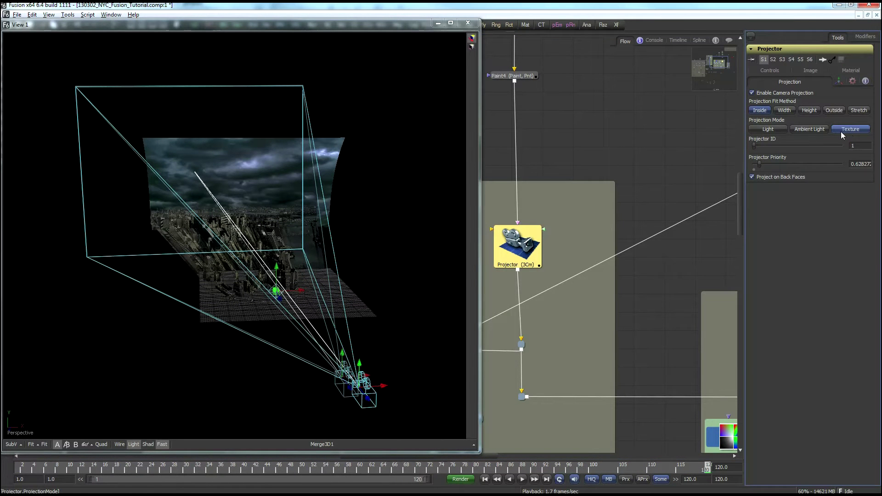
Open the Merge3D1 node's controls to check its Pass Through Lights option
scroll(562, 241, "down", 5)
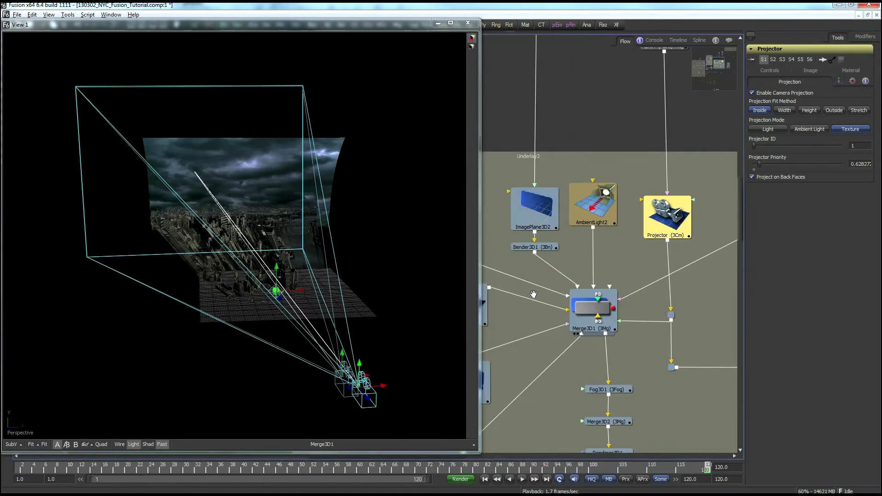
left_click_drag(575, 276, 605, 260)
left_click(661, 276)
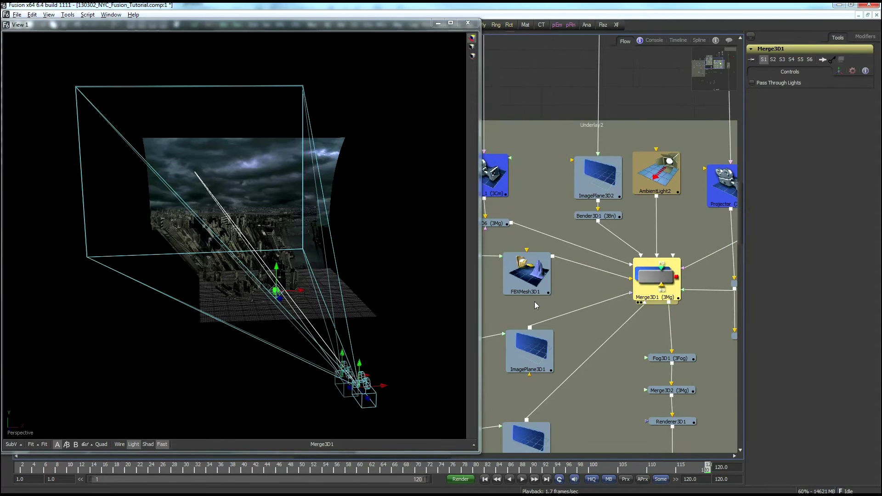
Locate the Projector_1 camera node and go to frame 1 to compare the projector camera positions
left_click_drag(567, 287, 645, 339)
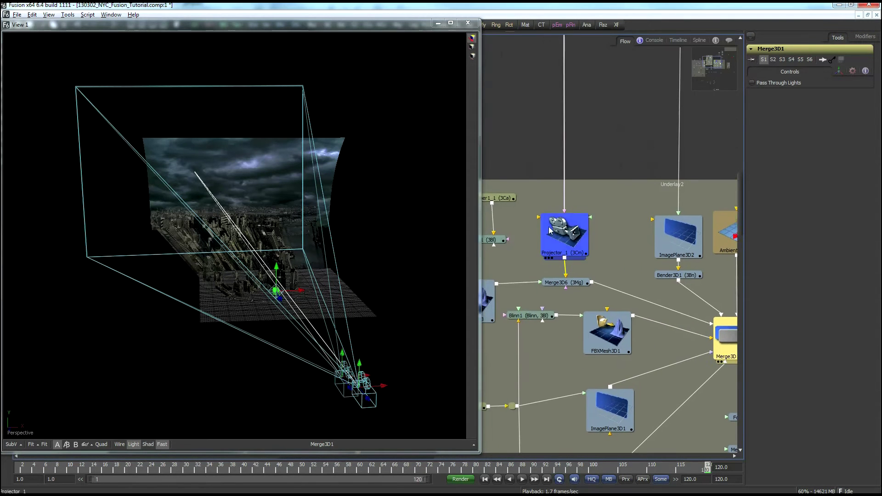
left_click_drag(615, 252, 669, 287)
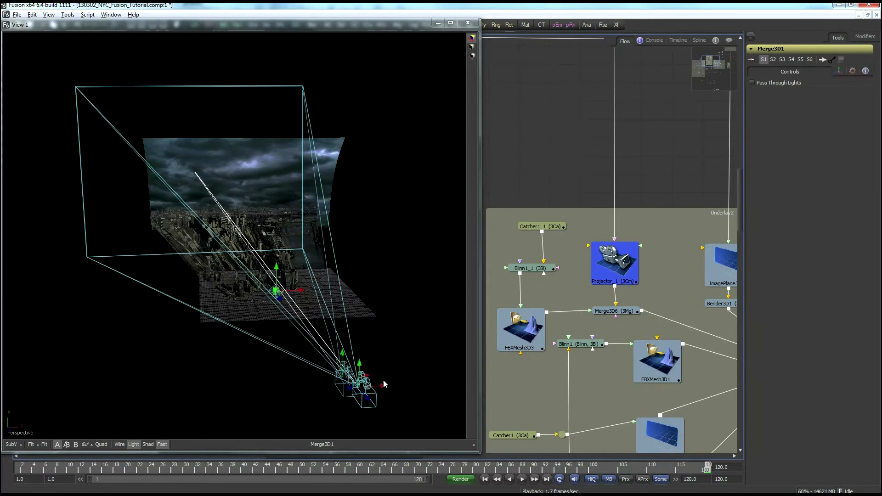
left_click(18, 469)
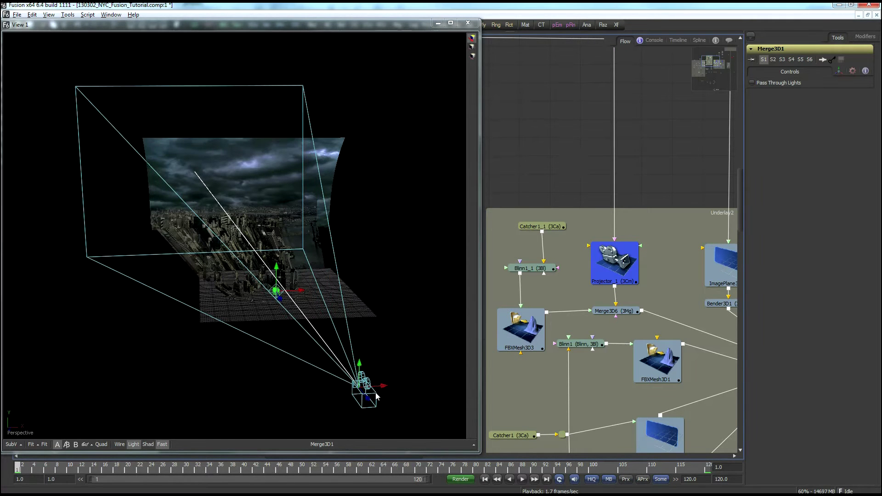
Trace the image connection from NYC_CC_GRP down to the Projector_1 camera
left_click_drag(666, 280, 638, 307)
left_click_drag(562, 301, 591, 262)
left_click_drag(629, 212, 567, 425)
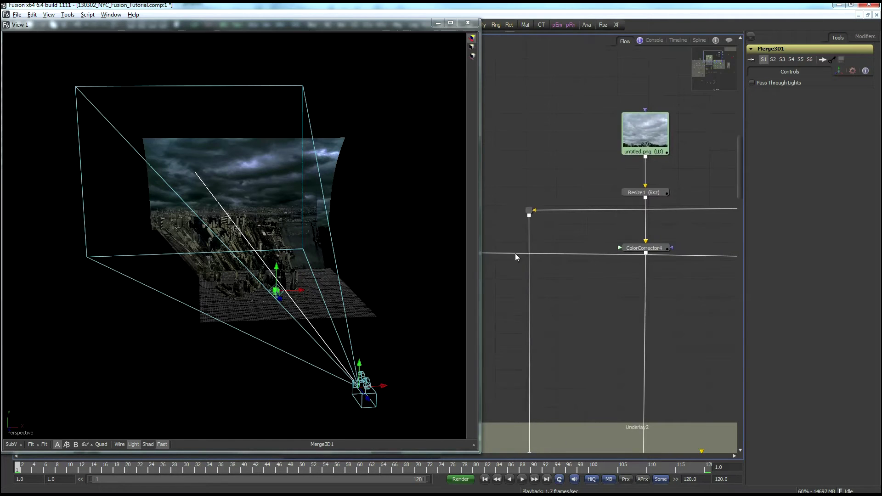
left_click_drag(659, 222, 506, 248)
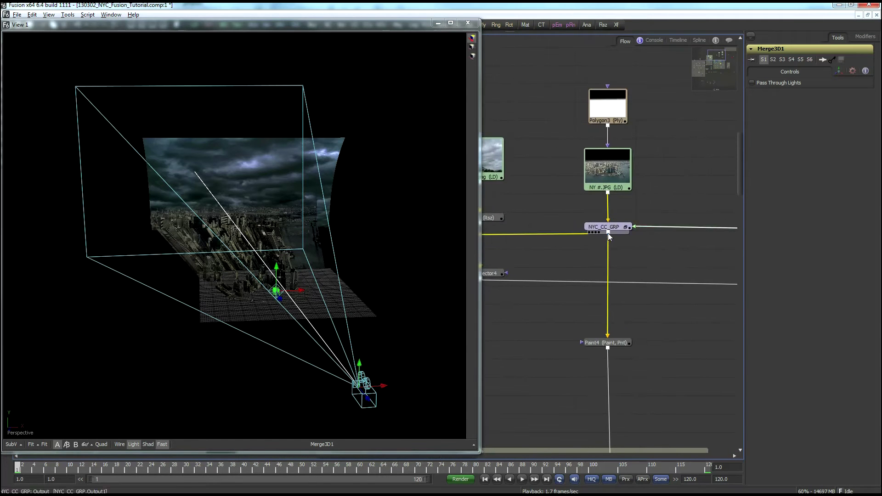
left_click_drag(480, 256, 648, 231)
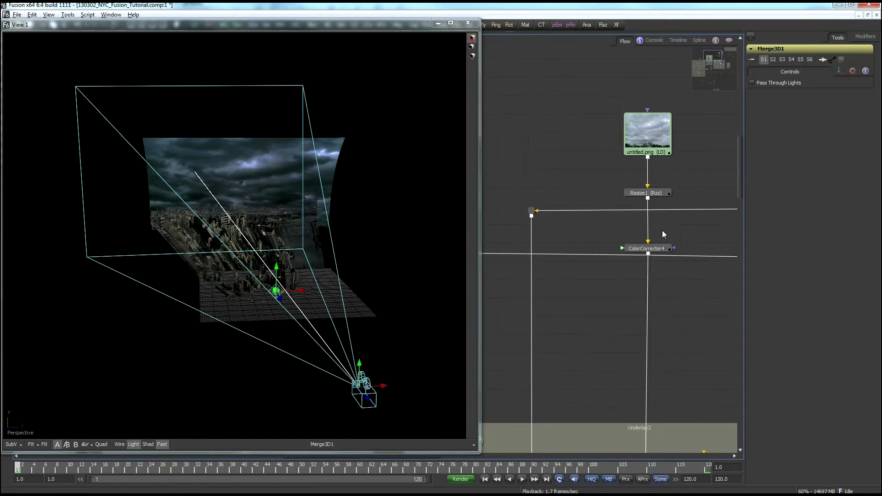
left_click_drag(584, 341, 589, 97)
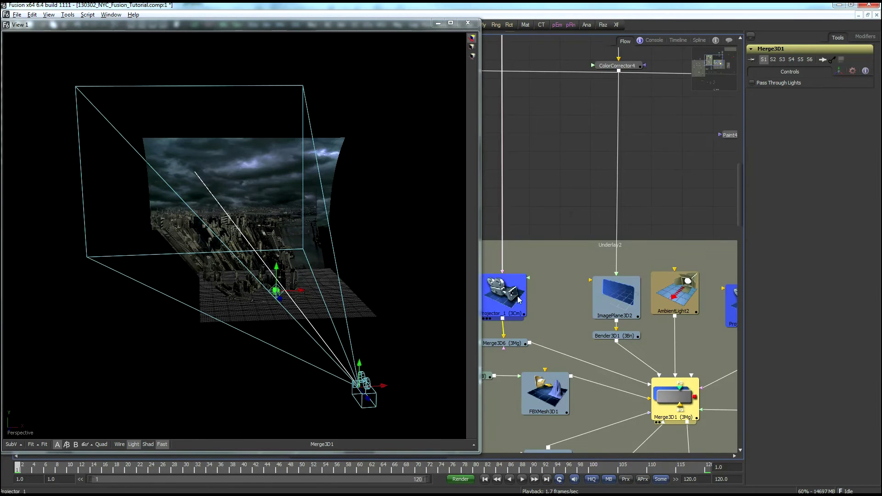
left_click_drag(539, 291, 624, 305)
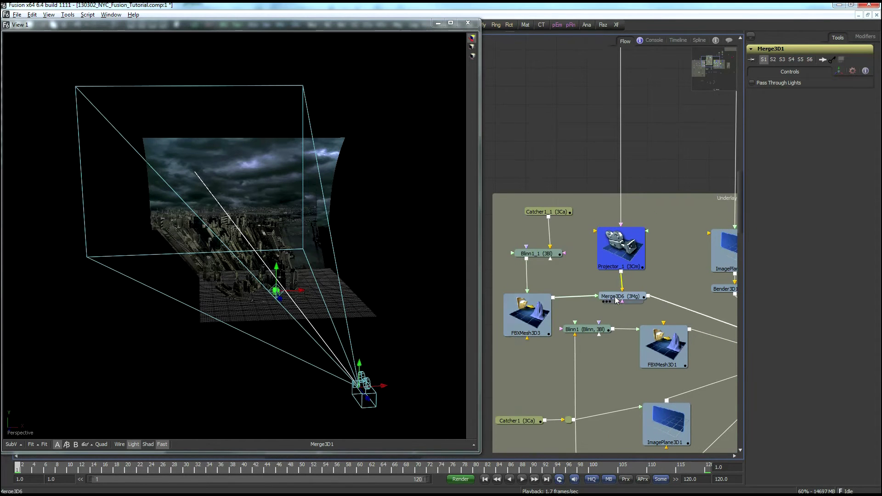
Examine how Merge3D6, Catcher1_1, Blinn1_1 and FBXMesh3D3 are connected within the overall projection setup
left_click_drag(620, 301, 602, 290)
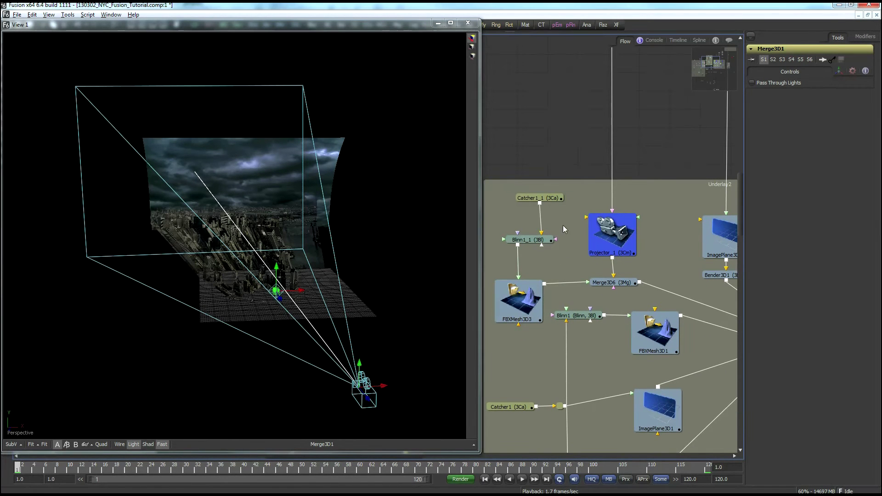
left_click_drag(543, 237, 541, 230)
left_click_drag(540, 202, 541, 239)
left_click_drag(677, 301, 564, 331)
scroll(708, 303, "down", 5)
left_click_drag(677, 316, 579, 362)
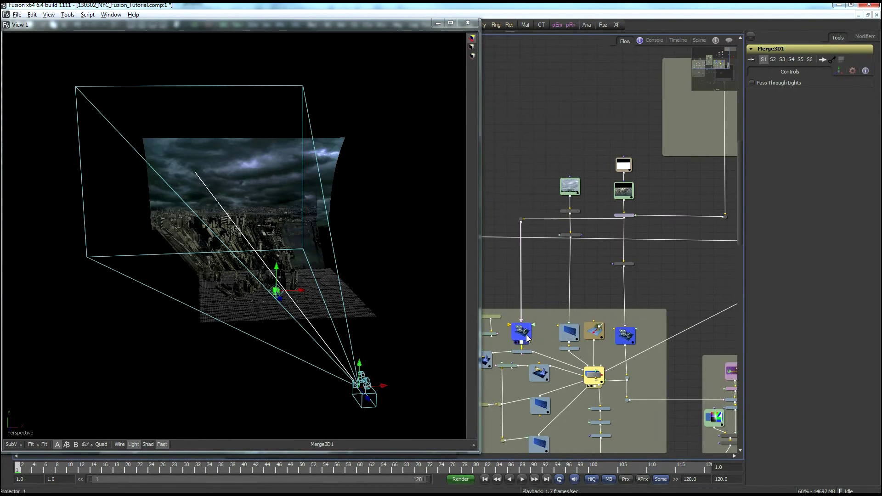
Select the Paint4 node and display the Renderer3D1 output in the viewer
left_click(623, 264)
scroll(592, 279, "up", 5)
left_click_drag(628, 261, 639, 236)
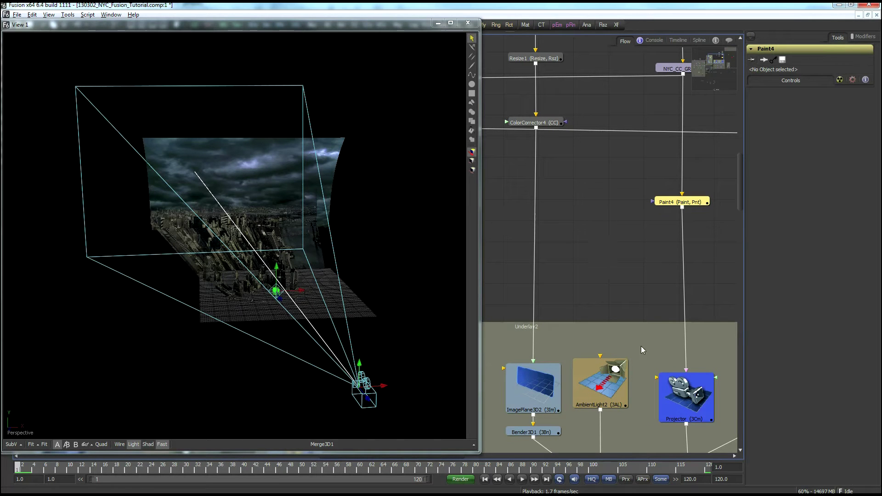
left_click_drag(642, 350, 629, 270)
mouse_move(643, 363)
left_mouse_down()
mouse_move(623, 262)
mouse_move(674, 265)
left_mouse_up()
left_click_drag(615, 394, 351, 243)
Bypass the Paint4 node and go to frame 120 to inspect the projected buildings up close
left_click_drag(633, 84, 620, 259)
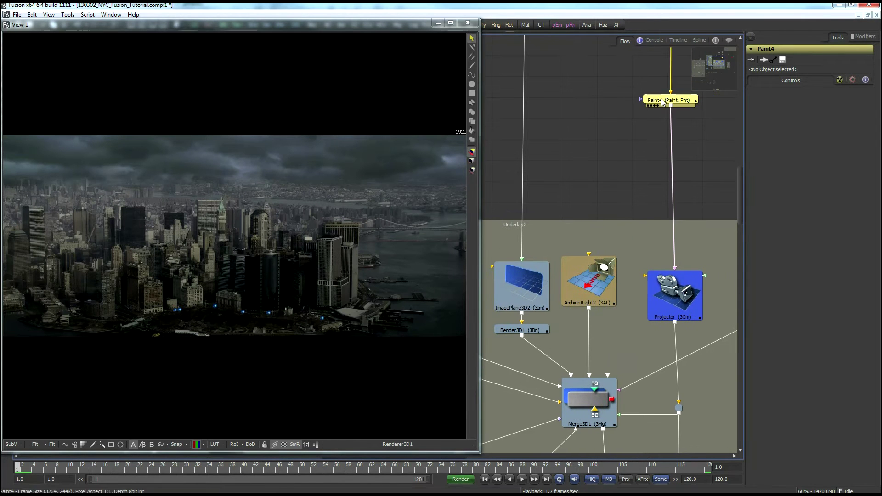
left_click(766, 61)
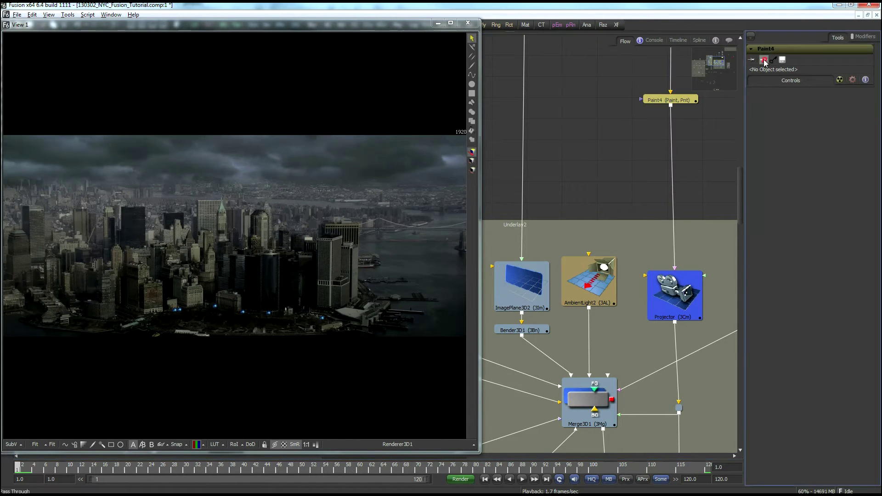
left_click(709, 469)
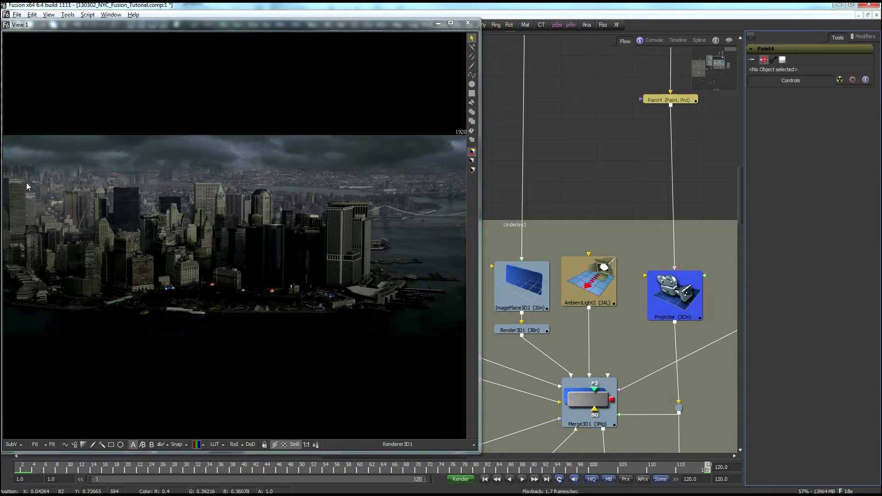
left_click_drag(99, 226, 243, 285)
left_click_drag(101, 277, 141, 214)
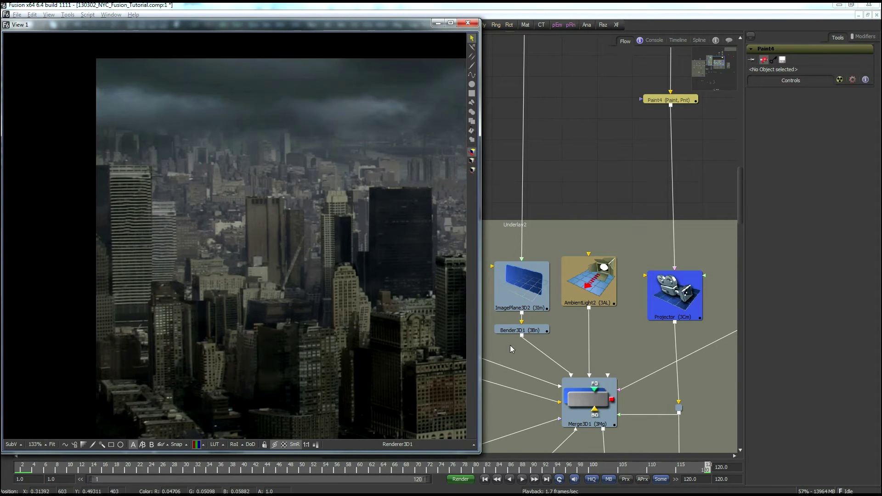
Examine the second projection branch around Projector_1 and FBXMesh3D3 against the rendered buildings
left_click_drag(512, 348, 701, 316)
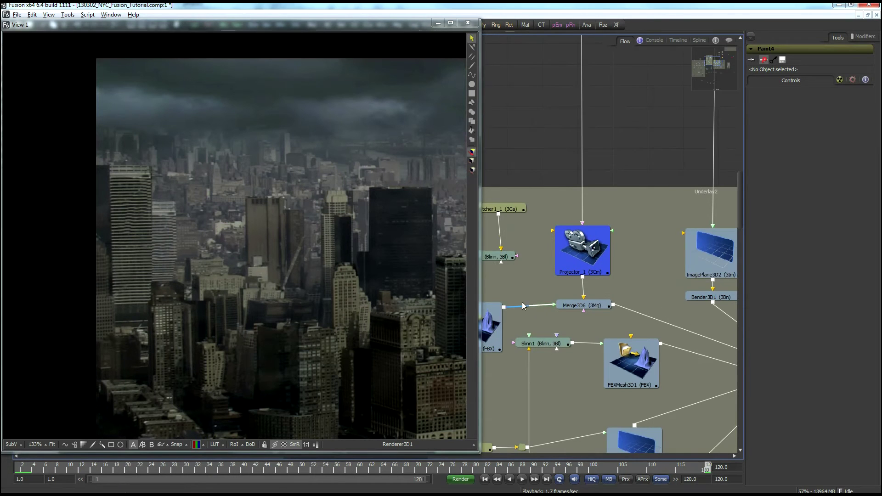
left_click_drag(517, 296, 598, 284)
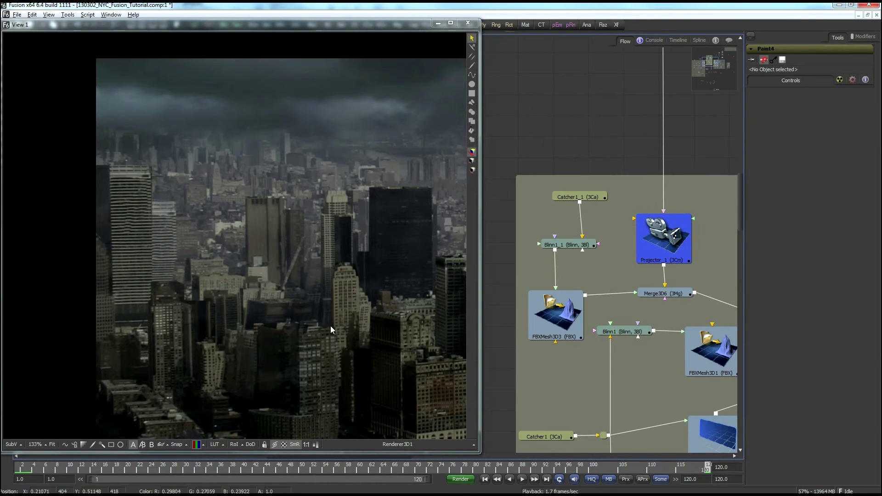
left_click_drag(601, 276, 561, 314)
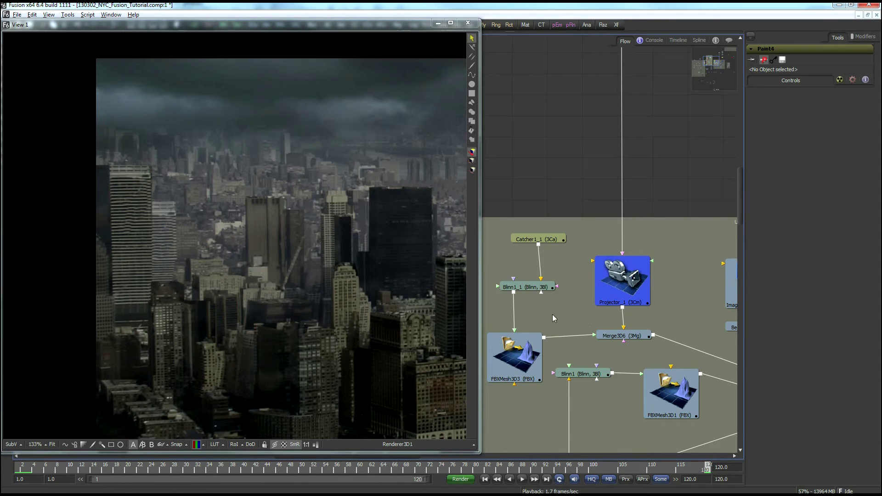
left_click_drag(553, 314, 569, 326)
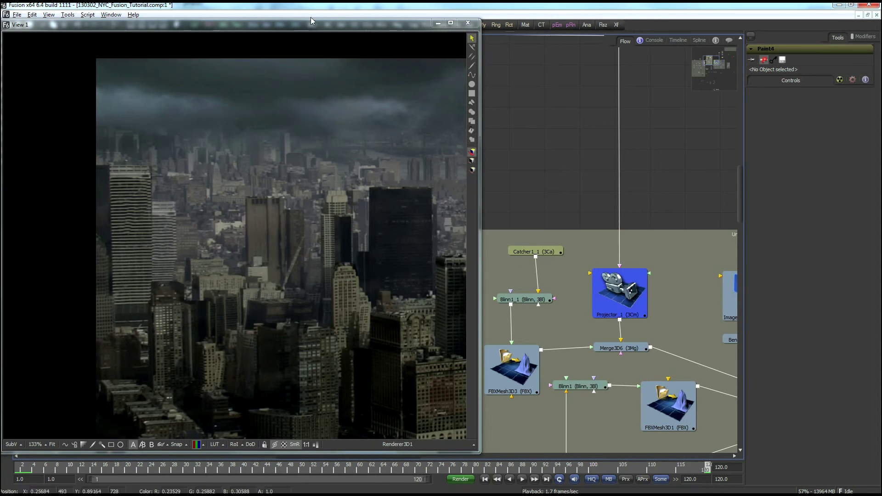
Shrink View 1, open a second viewer window above it, and add a new Paint node beside Paint4
left_click_drag(308, 18, 308, 190)
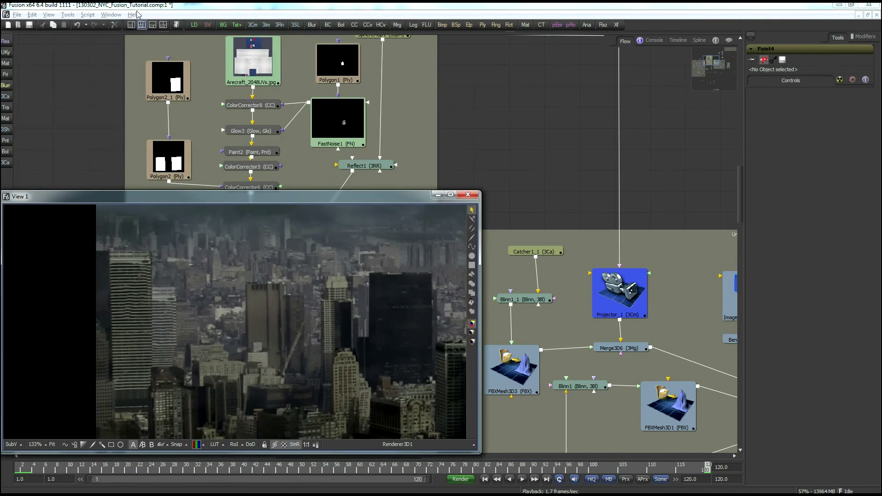
left_click(109, 17)
left_click(92, 28)
left_click_drag(190, 490, 215, 189)
left_click_drag(248, 143, 449, 143)
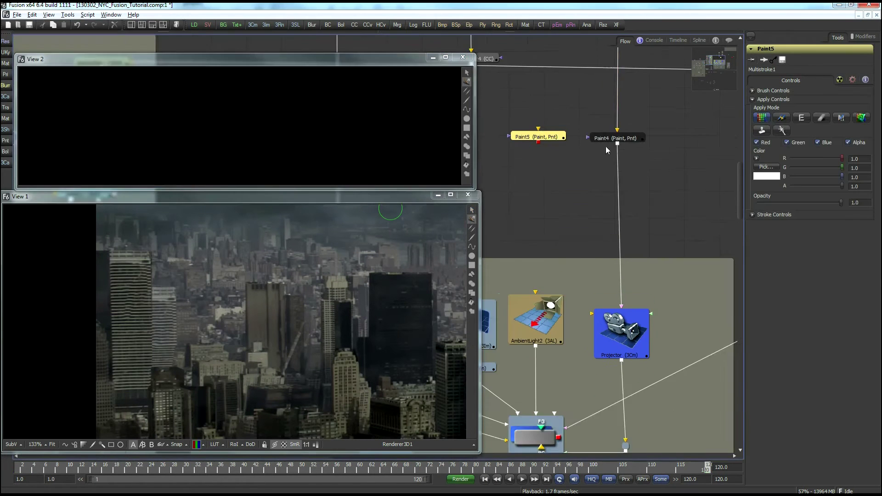
Connect the new Paint node between NYC_CC_GRP and the Projector camera, and display it in View 2
mouse_move(606, 147)
left_mouse_down()
mouse_move(596, 185)
mouse_move(609, 153)
mouse_move(623, 181)
left_mouse_up()
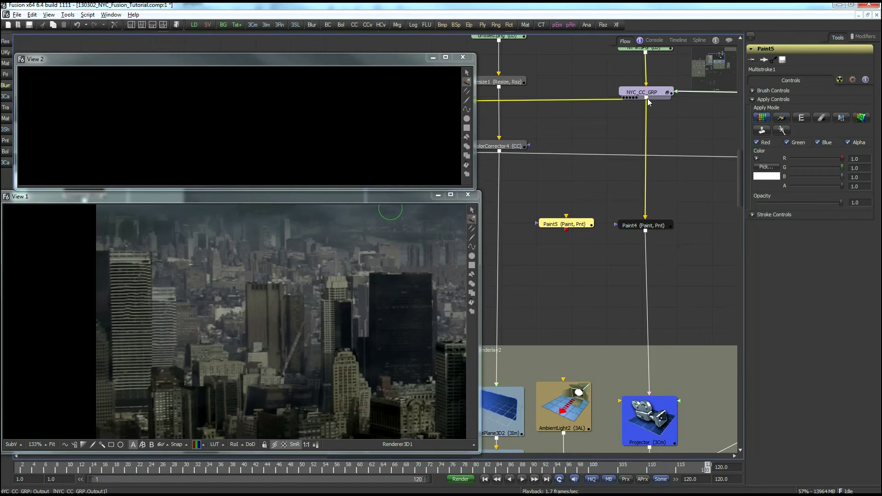
left_click_drag(646, 98, 570, 224)
left_click_drag(593, 273, 574, 204)
mouse_move(634, 327)
left_mouse_down()
mouse_move(631, 290)
mouse_move(564, 159)
left_mouse_up()
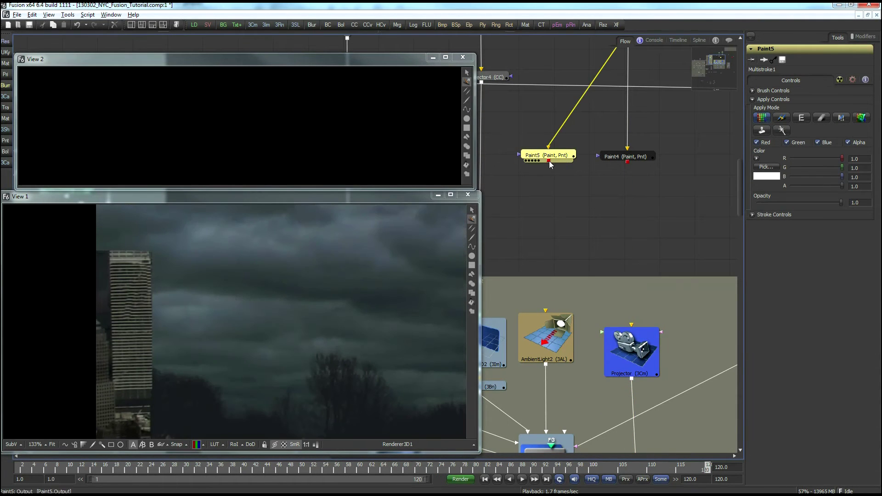
key("2")
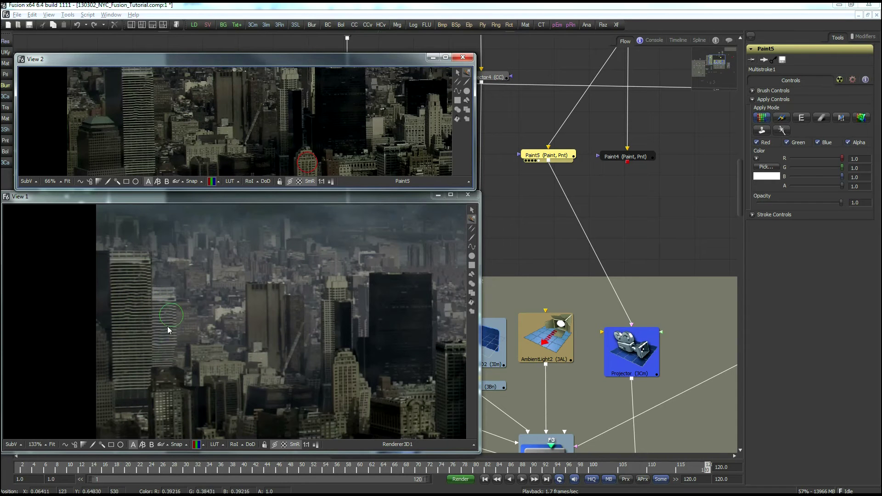
Trace the node connections from NYC_CC_GRP through Paint5 to Projector, and along its separate branch to Projector_1
left_click_drag(186, 109, 158, 102)
left_click_drag(618, 178, 641, 266)
left_click_drag(556, 188, 797, 185)
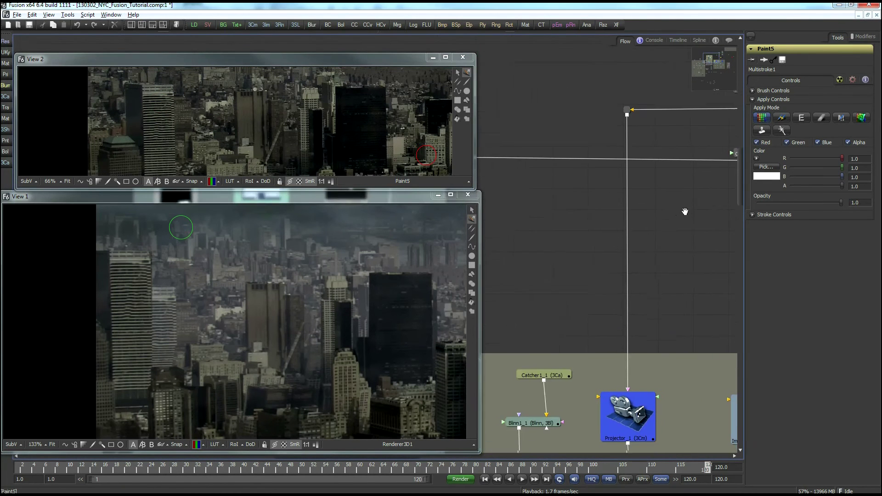
mouse_move(697, 197)
left_mouse_down()
mouse_move(654, 189)
mouse_move(650, 146)
mouse_move(484, 322)
left_mouse_up()
left_click_drag(643, 226, 581, 226)
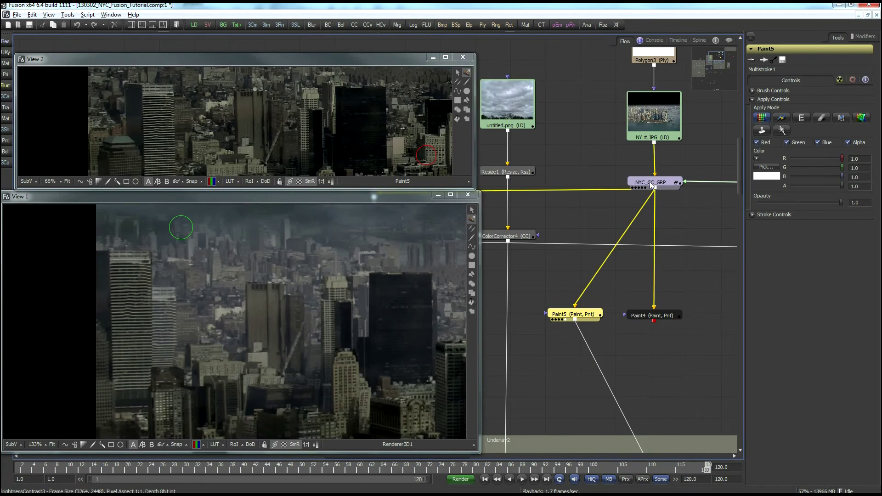
left_click_drag(576, 177, 770, 156)
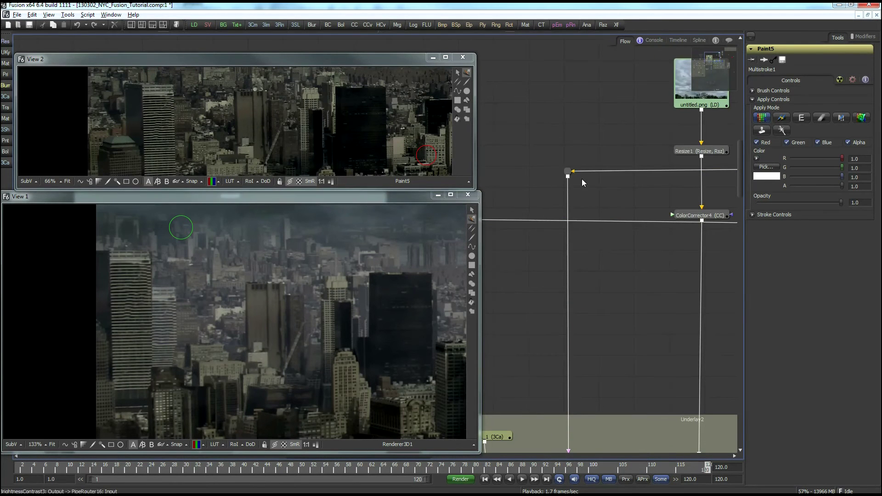
left_click_drag(610, 294, 596, 192)
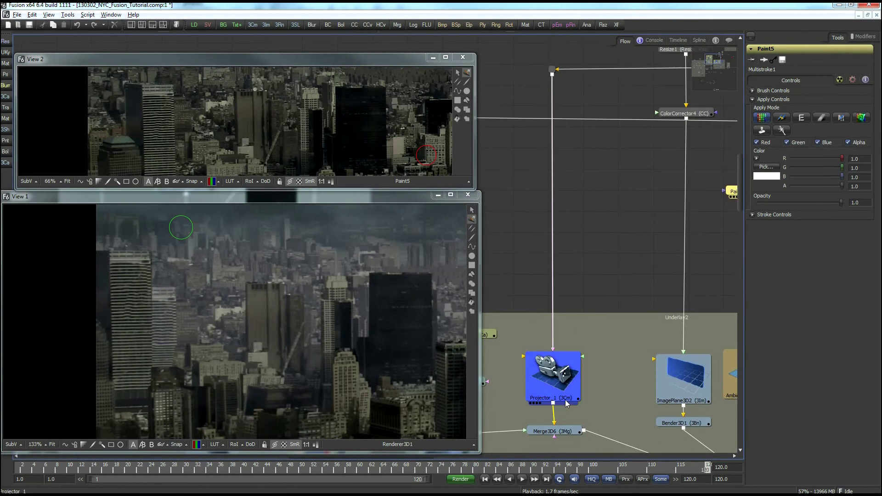
left_click_drag(525, 398, 643, 369)
left_click_drag(705, 244, 487, 277)
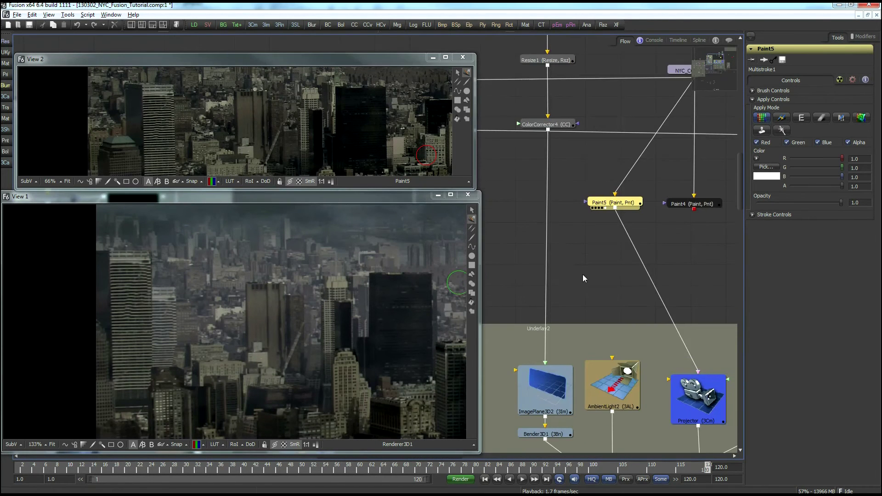
left_click_drag(501, 374, 738, 321)
scroll(565, 396, "up", 5)
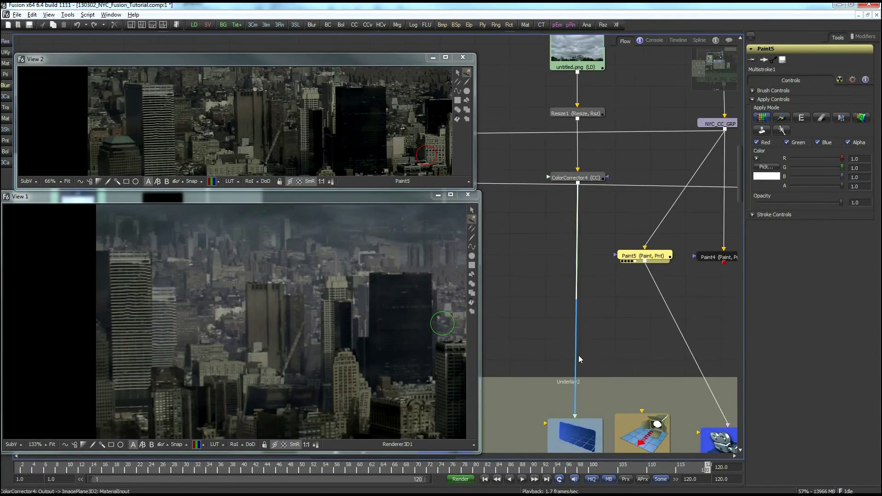
left_click_drag(586, 378, 576, 399)
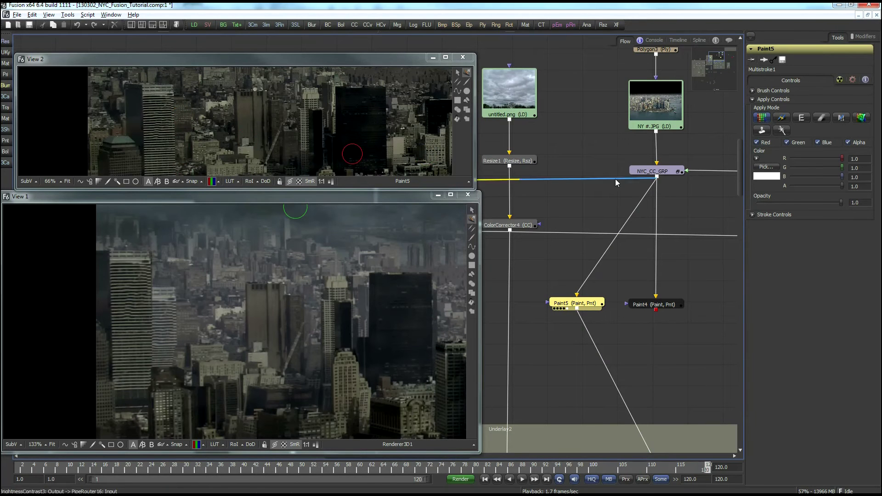
Create a Stroke in Paint5 with Clone apply mode and clone the building beside the striped tower in View 2
left_click(467, 82)
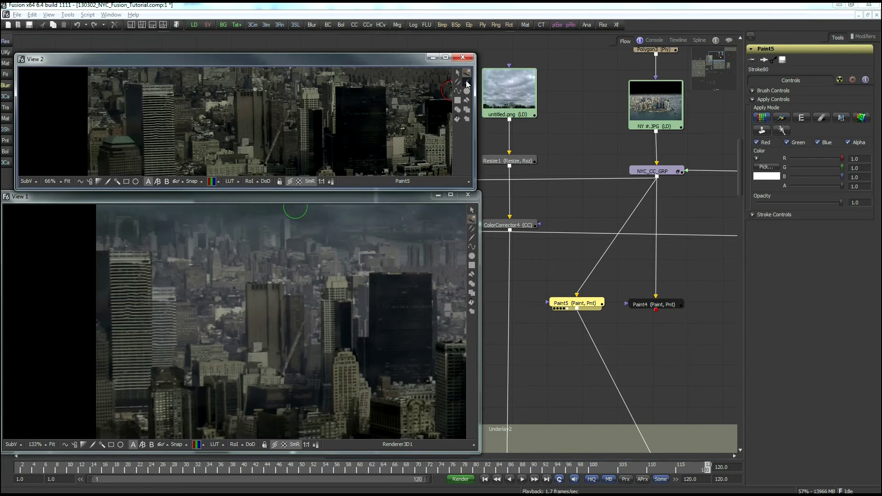
left_click(781, 118)
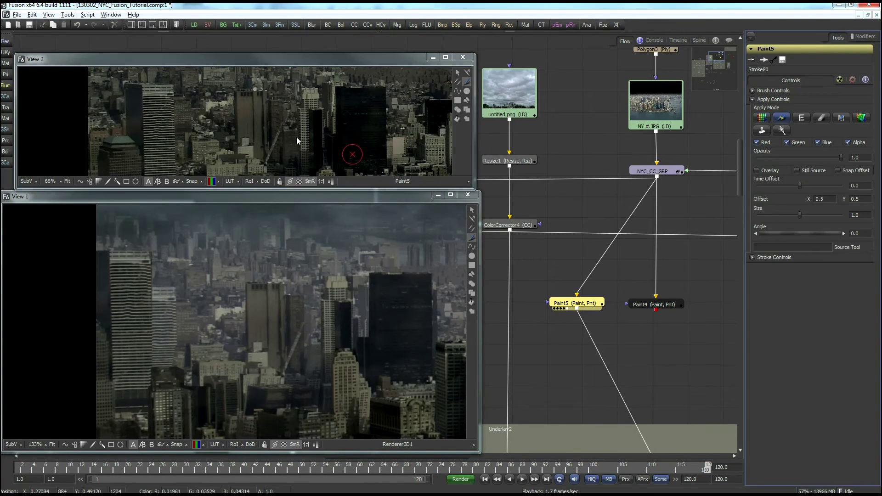
left_click_drag(190, 126, 348, 163)
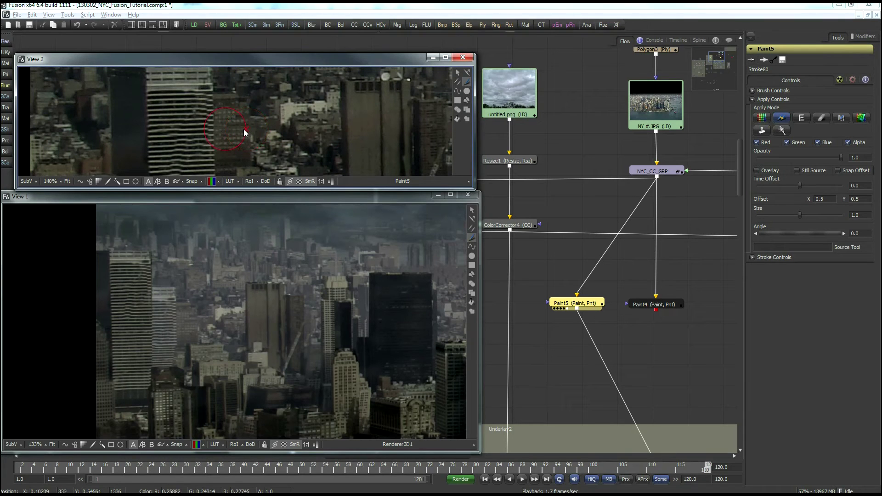
left_click_drag(244, 129, 236, 129)
mouse_move(239, 145)
left_mouse_down()
mouse_move(216, 145)
mouse_move(212, 136)
left_mouse_up()
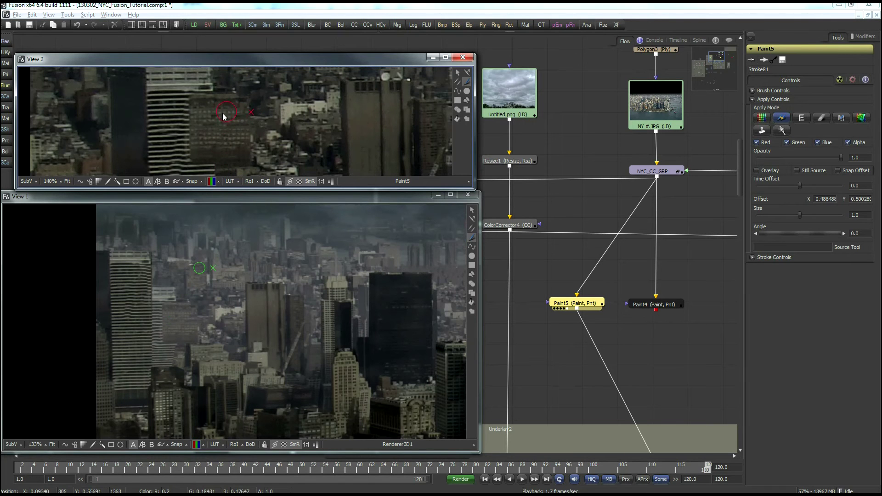
mouse_move(223, 117)
left_mouse_down()
mouse_move(243, 162)
mouse_move(239, 179)
mouse_move(241, 145)
mouse_move(225, 164)
mouse_move(250, 148)
mouse_move(203, 144)
mouse_move(251, 147)
mouse_move(243, 174)
mouse_move(218, 120)
left_mouse_up()
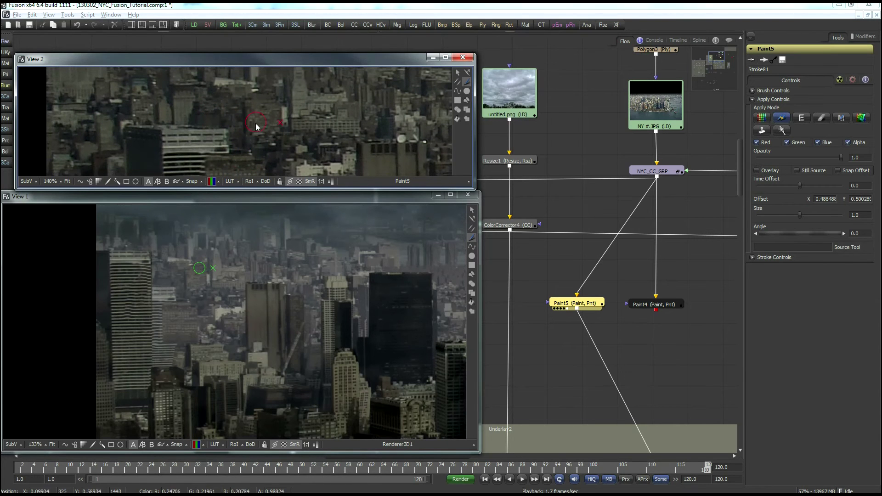
Sample a new clone source and paint over the striped tower in View 2, then check the rendered buildings in View 1
mouse_move(235, 156)
left_mouse_down()
mouse_move(276, 95)
mouse_move(266, 116)
left_mouse_up()
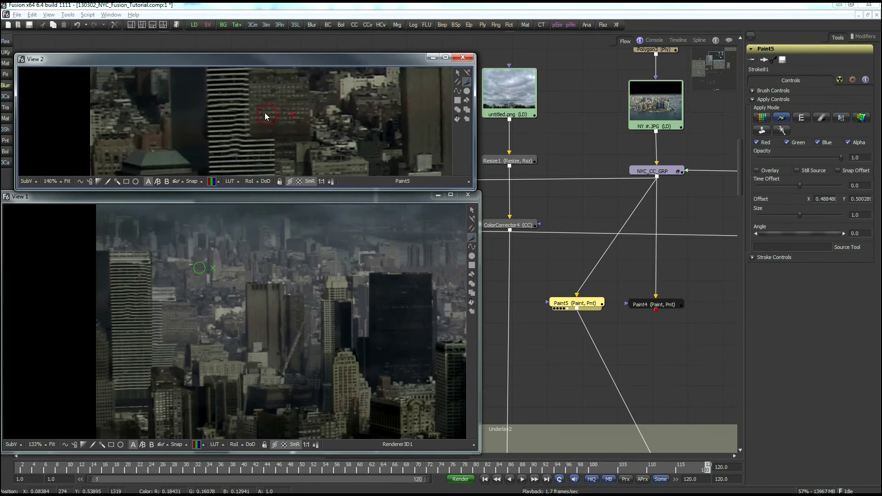
left_click(295, 112, "alt")
left_click_drag(245, 131, 246, 120)
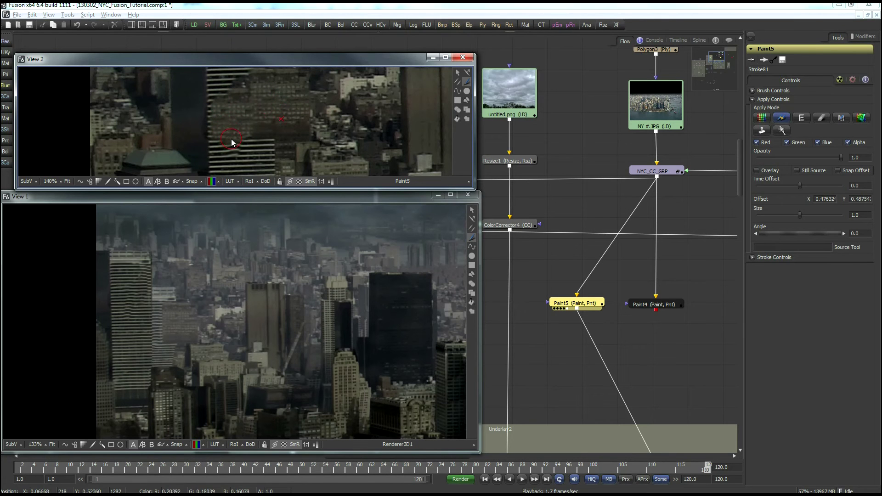
left_click_drag(163, 307, 165, 332)
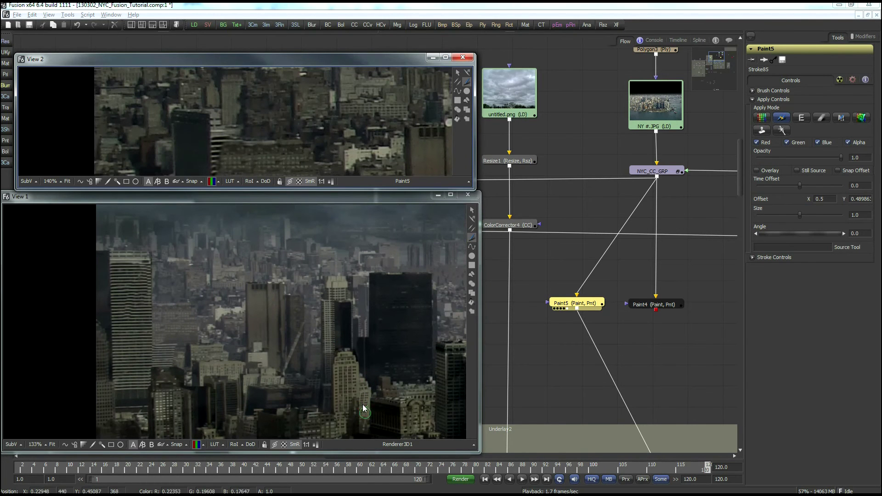
left_click_drag(395, 376, 384, 295)
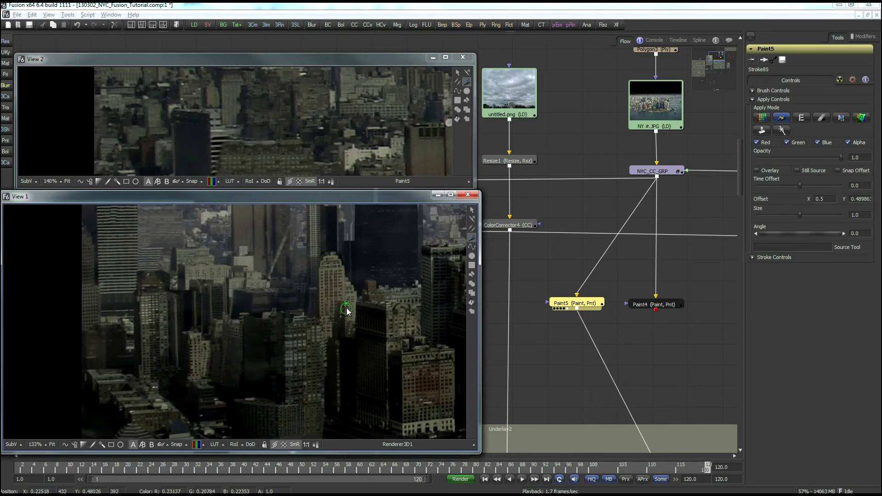
left_click_drag(399, 341, 262, 351)
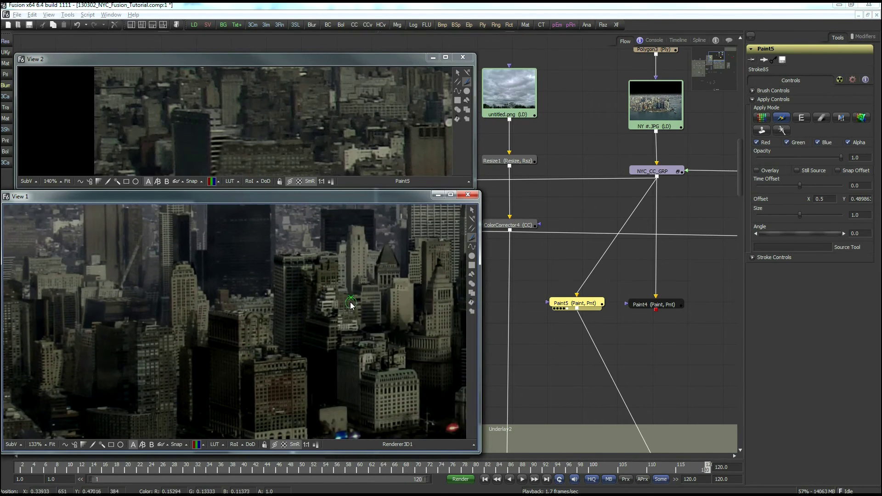
Connect Paint4 back to the Projector camera, re-enable it, and remove Paint5
left_click_drag(640, 357, 583, 296)
left_click_drag(602, 412, 575, 353)
mouse_move(598, 248)
left_mouse_down()
mouse_move(600, 423)
mouse_move(602, 413)
left_mouse_up()
left_click(603, 246)
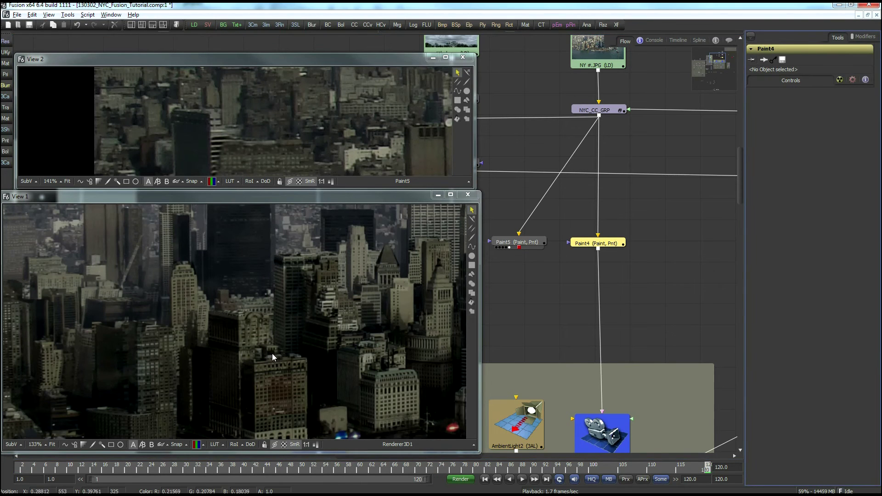
left_click_drag(241, 279, 377, 370)
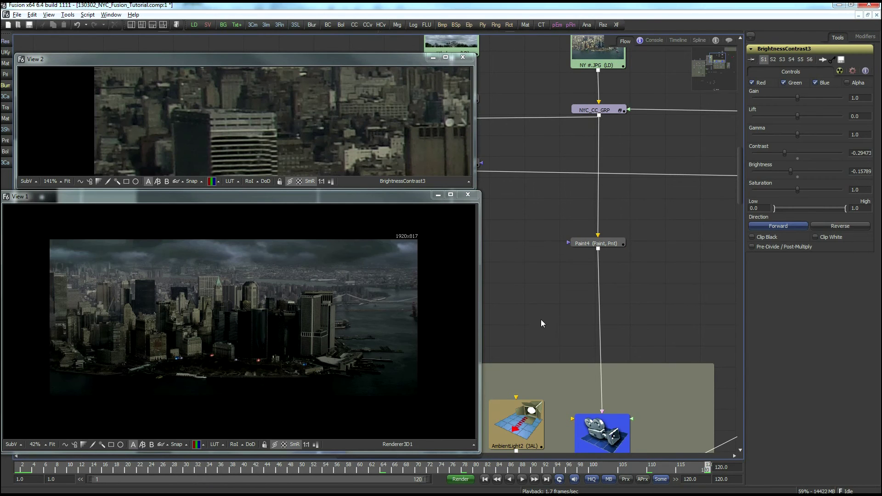
Locate the sky plane node ImagePlane3D2 near Merge3D1 and display it in View 1
left_click_drag(542, 321, 569, 236)
left_click_drag(594, 406, 613, 276)
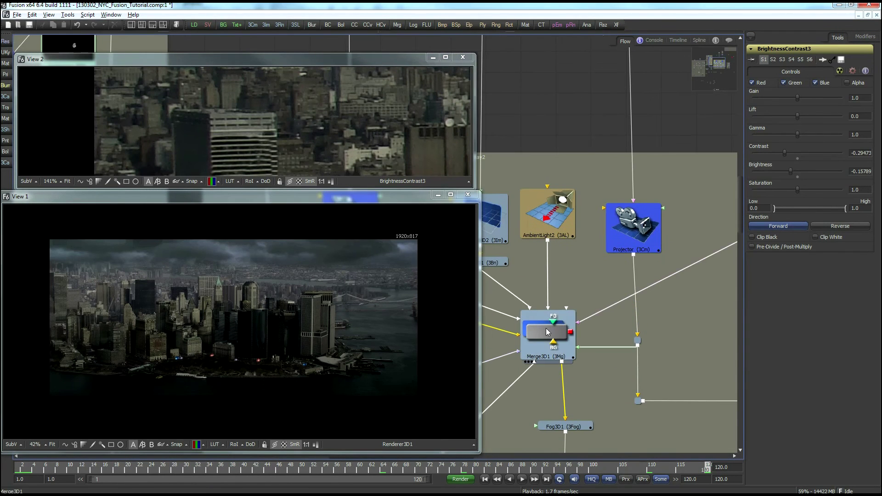
left_click_drag(587, 307, 714, 308)
left_click_drag(603, 385, 571, 437)
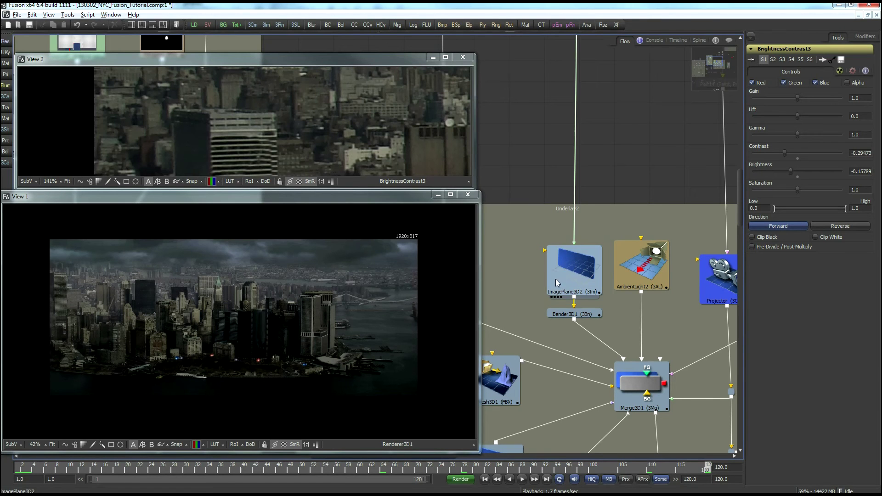
left_click_drag(567, 278, 292, 299)
Display the untitled.png sky loader and the ColorCorrector4 result in View 1
left_click_drag(607, 114, 600, 313)
left_click(564, 77)
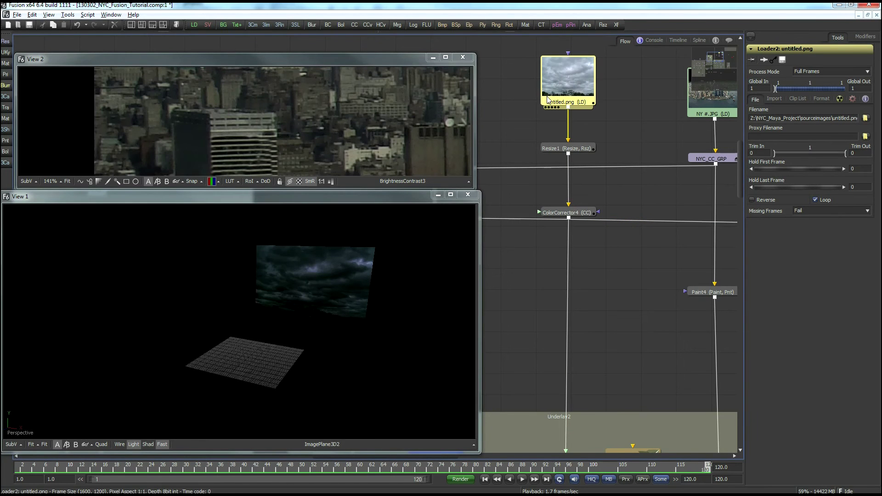
left_click_drag(559, 86, 361, 331)
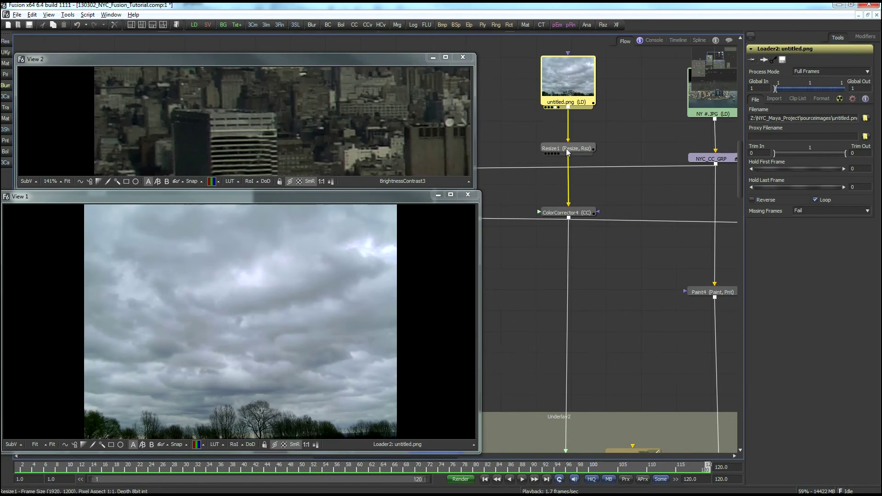
left_click_drag(564, 216, 400, 346)
scroll(524, 372, "down", 5)
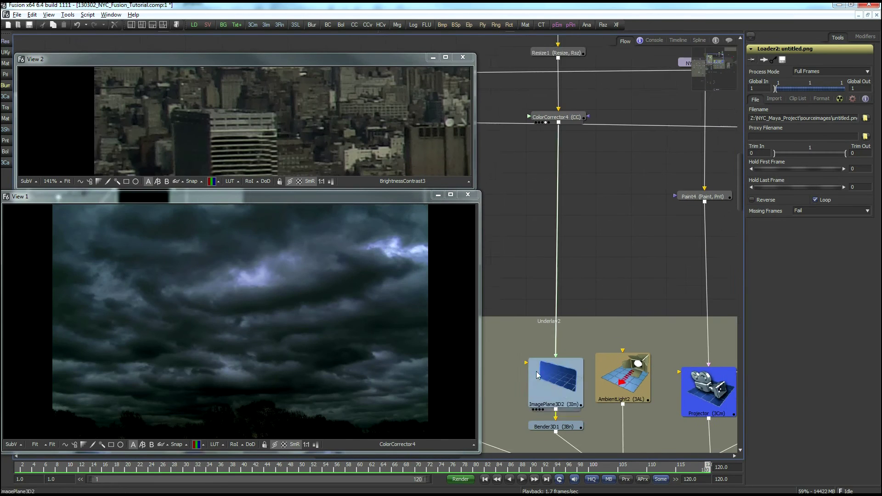
Display ImagePlane3D2, Bender3D1 and the merged scene Merge3D1 one after another in View 1
left_click_drag(543, 326, 311, 330)
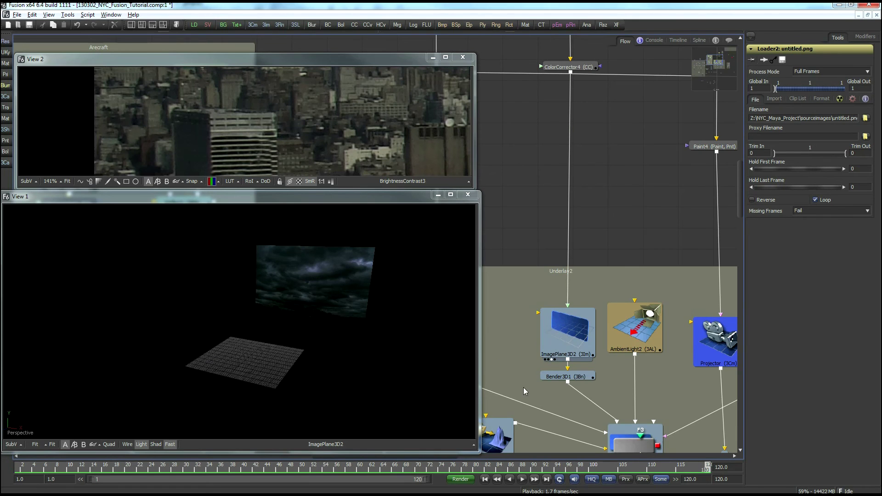
scroll(527, 389, "down", 1)
left_click_drag(549, 338, 378, 357)
left_click_drag(568, 398, 245, 366)
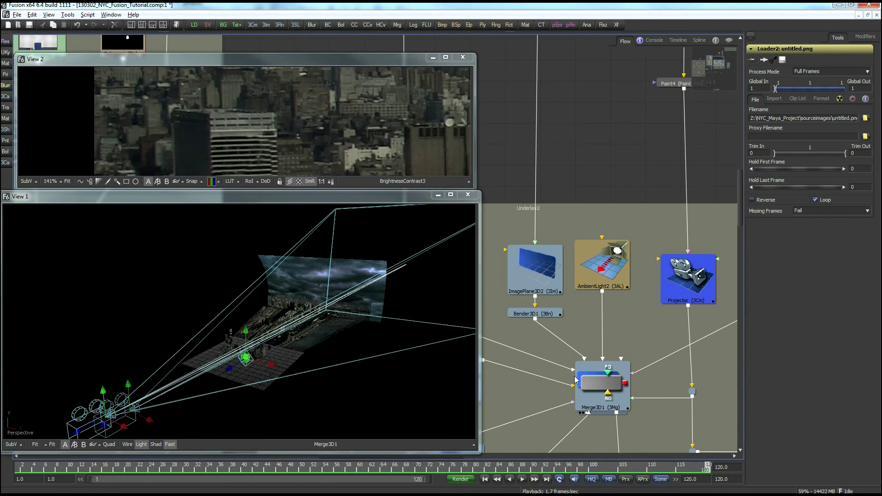
Open the AmbientLight2 settings to examine the light feeding Merge3D1
left_click(607, 271)
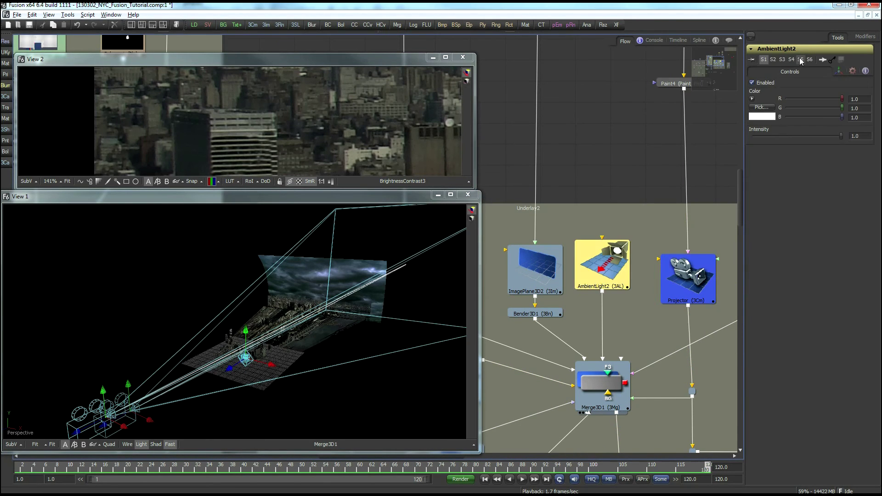
left_click(824, 60)
left_click(825, 62)
left_click(825, 62)
left_click(825, 62)
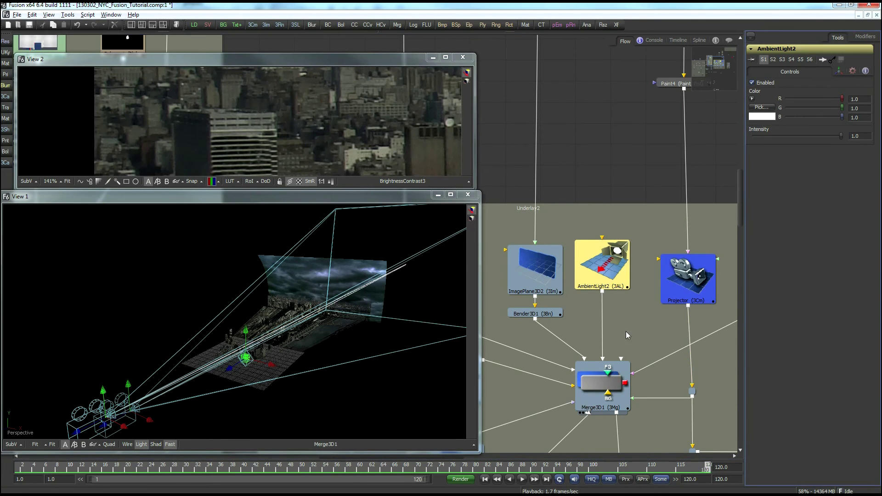
Display ImagePlane3D1 on its own in View 1, and return View 1 to Merge3D1
left_click_drag(634, 335, 675, 269)
left_click_drag(556, 389, 633, 312)
left_click_drag(632, 393, 693, 366)
left_click_drag(632, 299, 341, 275)
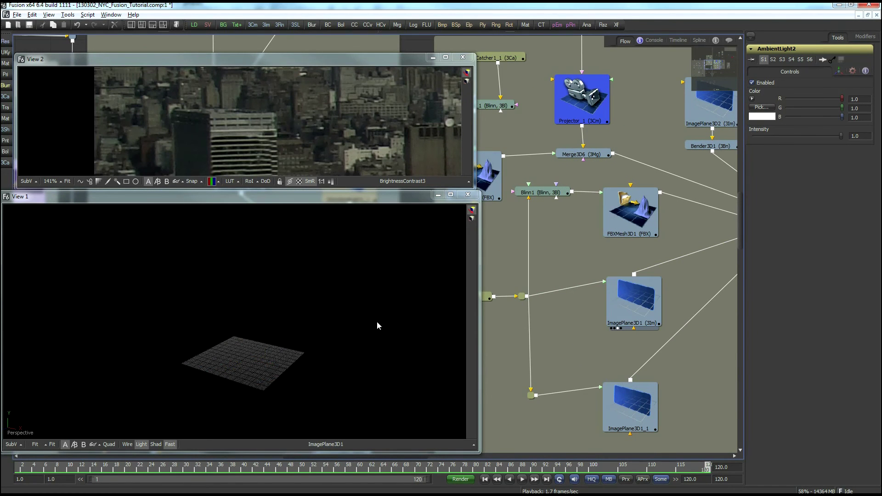
left_click_drag(707, 307, 601, 376)
left_click_drag(669, 280, 331, 299)
Detach the Catcher1 connection from ImagePlane3D1_1 and restore it
left_click_drag(515, 365, 727, 331)
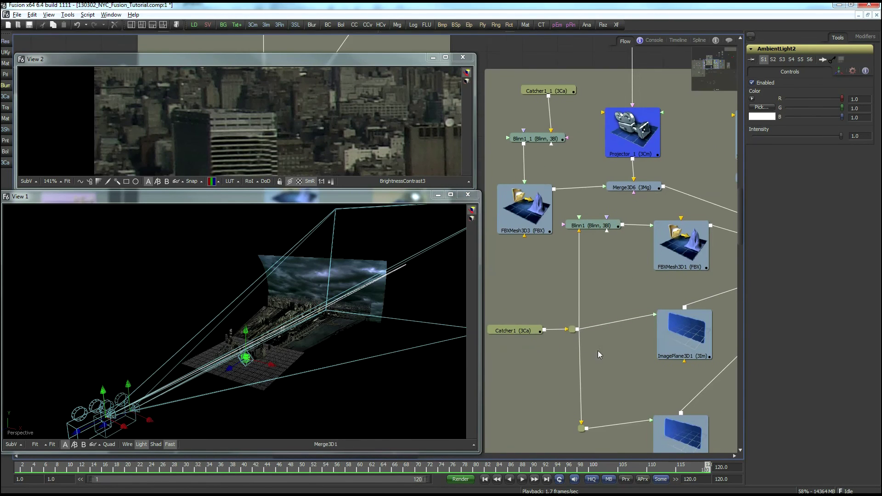
left_click_drag(656, 317, 624, 326)
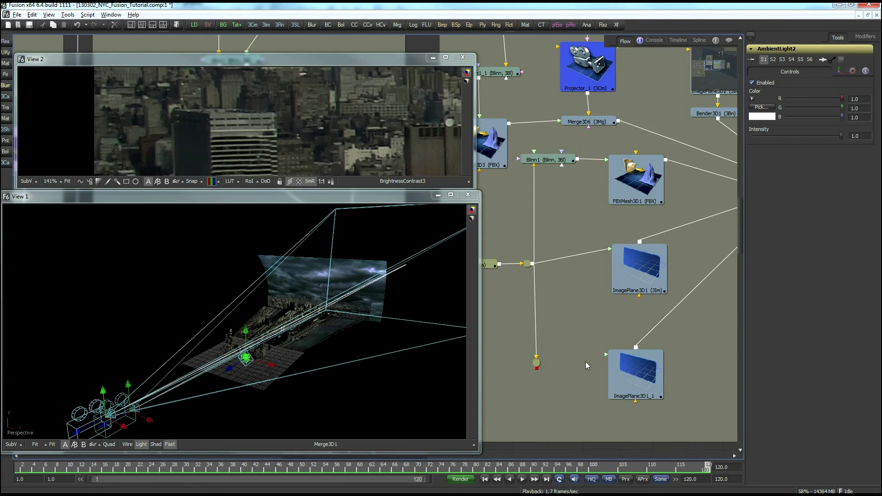
left_click_drag(605, 355, 578, 366)
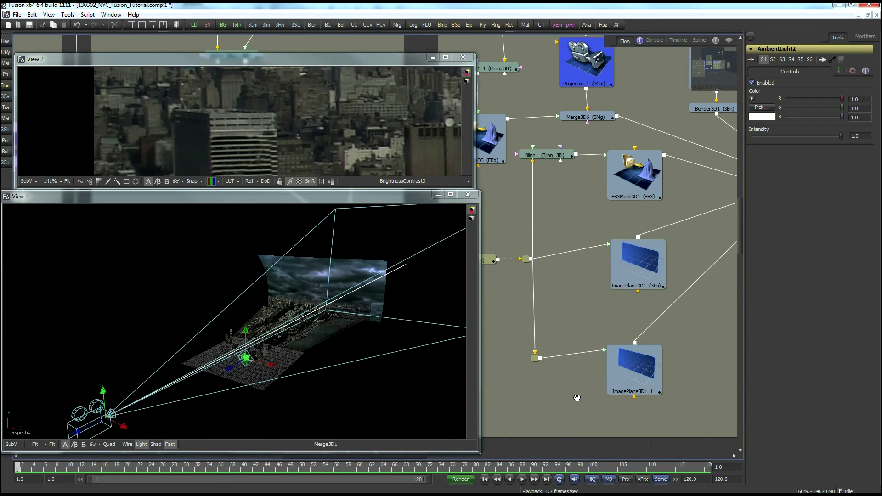
Follow the flow past Merge3D1 and display Fog3D1 in View 1
left_click_drag(577, 400, 475, 407)
left_click_drag(653, 366, 613, 447)
left_click_drag(652, 299, 596, 378)
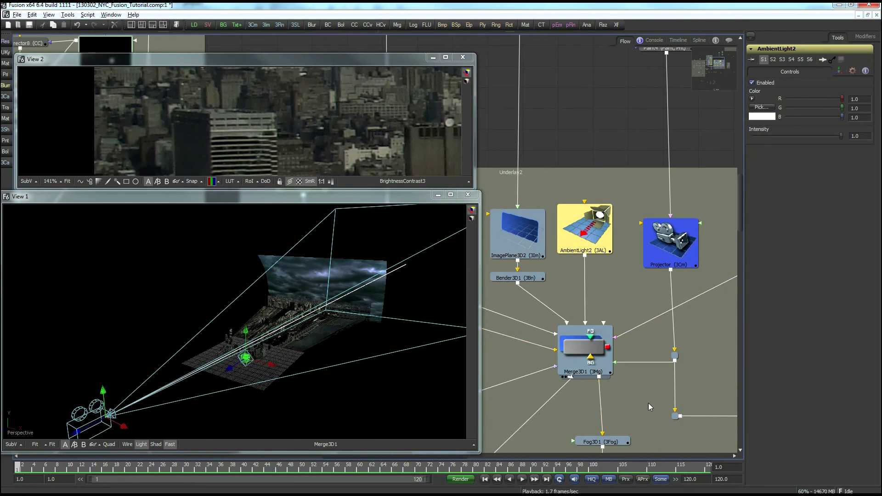
left_click_drag(640, 409, 622, 354)
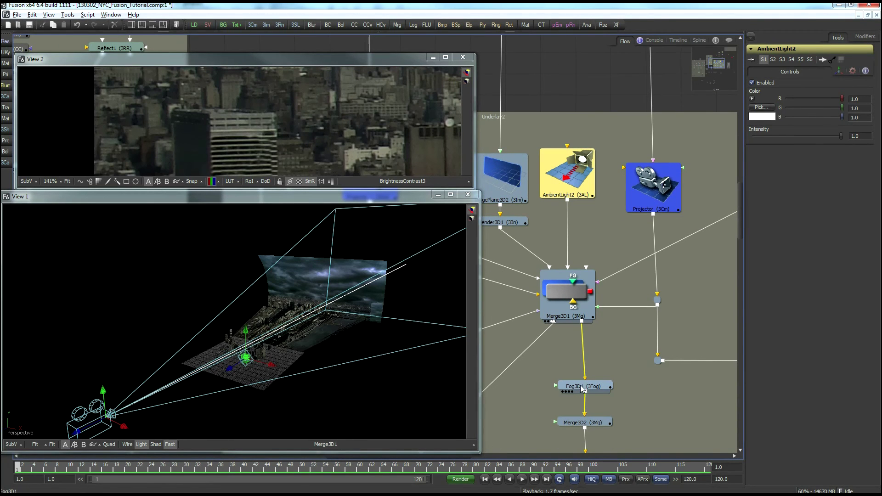
key("1")
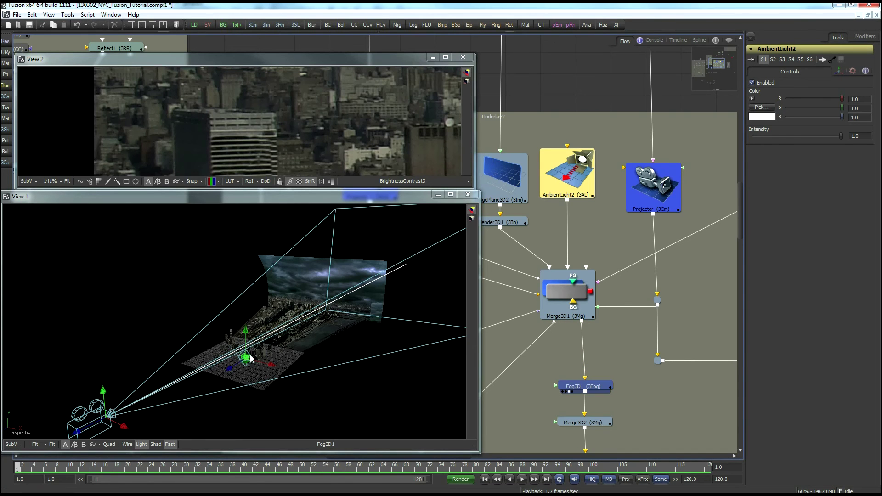
Open the Fog3D1 settings and look at the fogged scene through the Projector camera in View 1
left_click(589, 390)
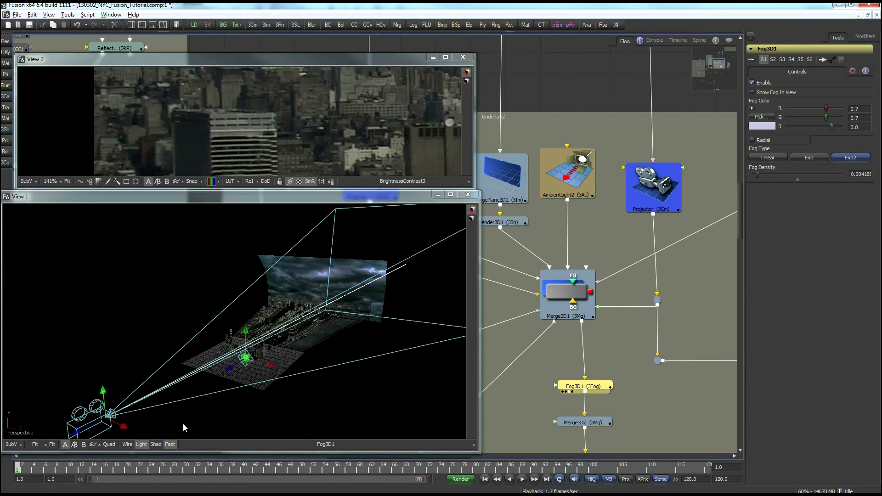
right_click(17, 436)
mouse_move(52, 428)
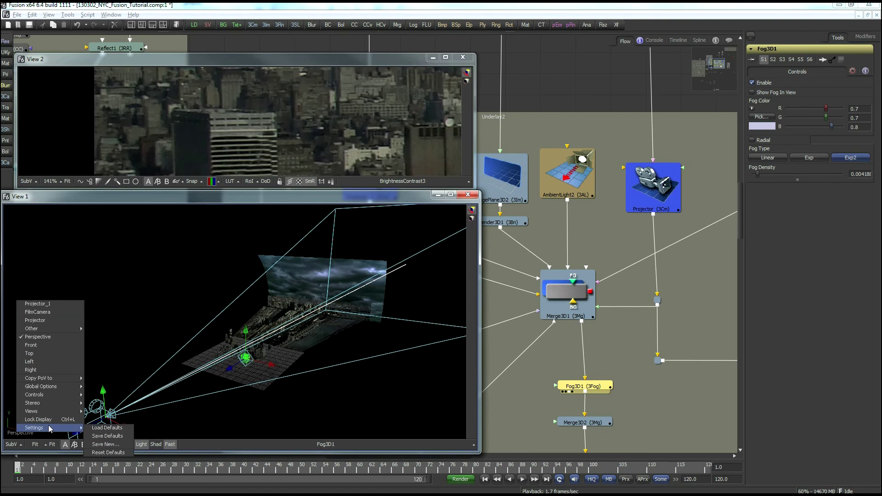
left_click(53, 319)
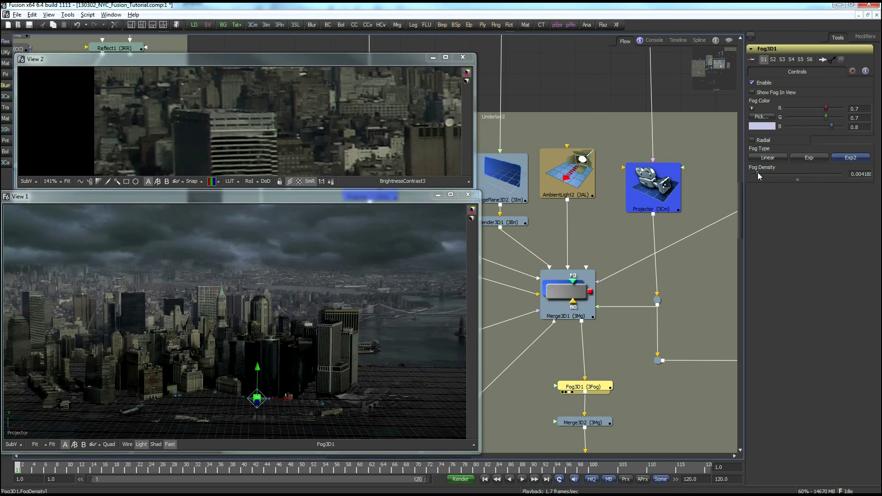
Display Renderer3D1 in View 1 and raise the Fog3D1 fog density to about 0.0115
mouse_move(758, 174)
left_mouse_down()
mouse_move(782, 178)
mouse_move(758, 185)
left_mouse_up()
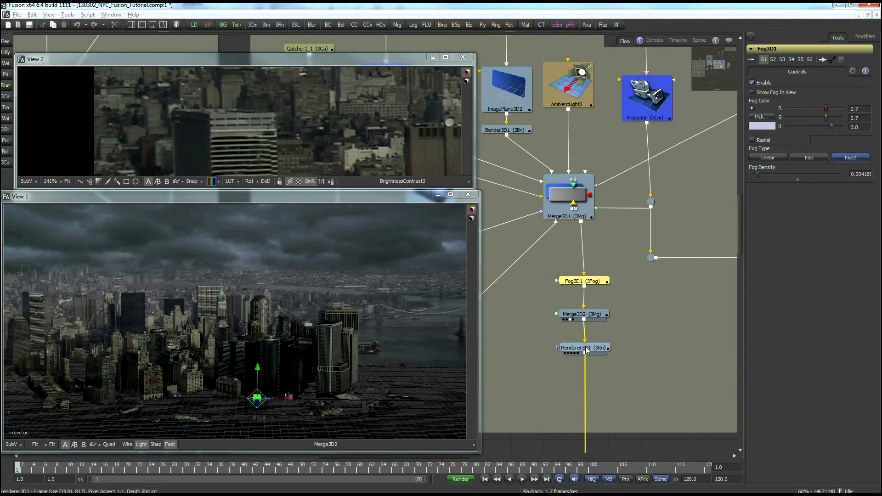
left_click_drag(585, 349, 265, 323)
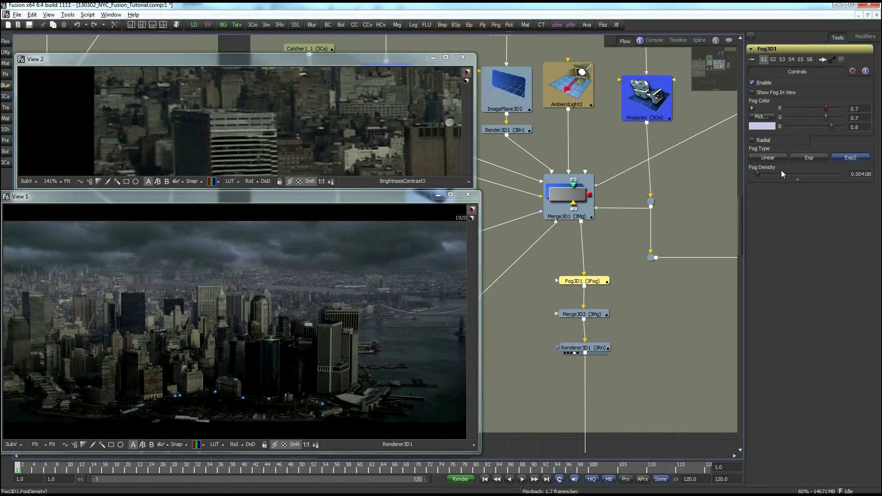
left_click_drag(758, 172, 765, 175)
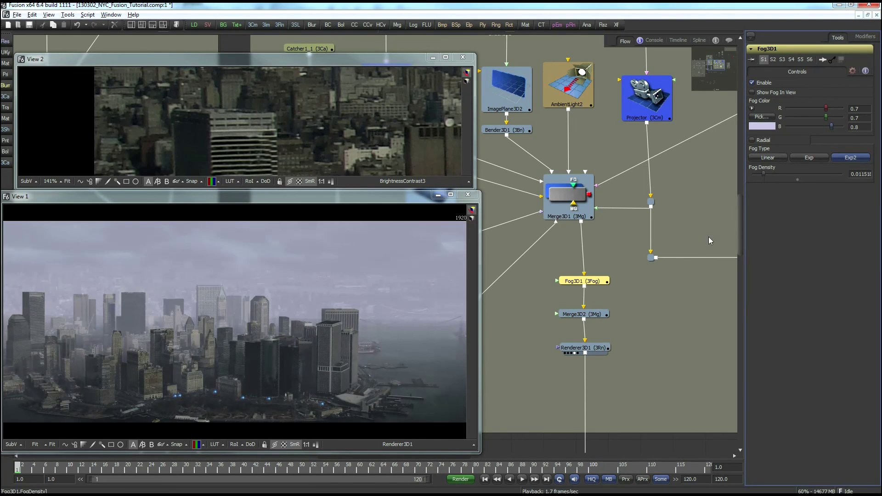
Look over the other node groups in the flow and open the settings of the FilmCamera feeding Merge3D1
left_click_drag(665, 370, 641, 304)
left_click_drag(678, 335, 726, 409)
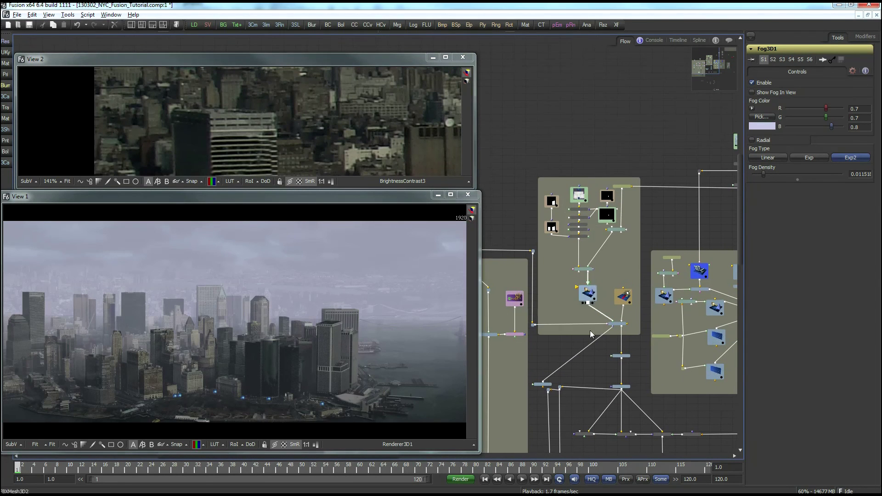
left_click_drag(560, 352, 705, 319)
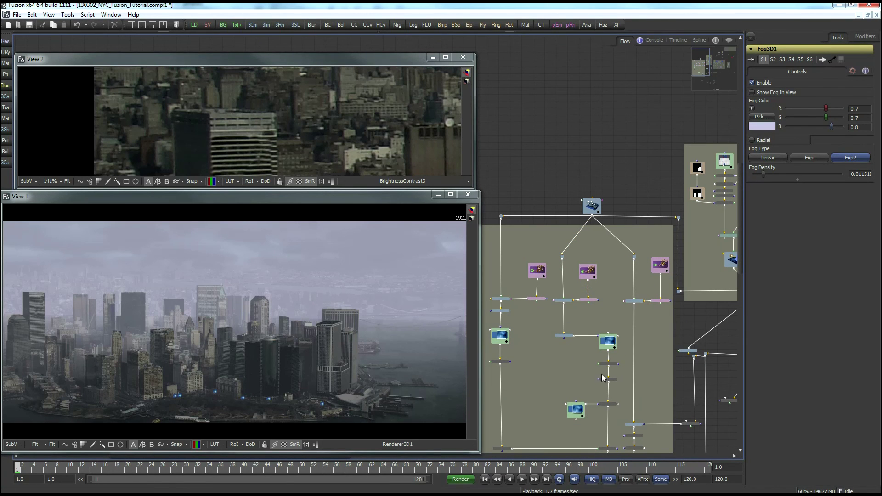
left_click_drag(655, 378, 503, 382)
left_click_drag(717, 370, 592, 368)
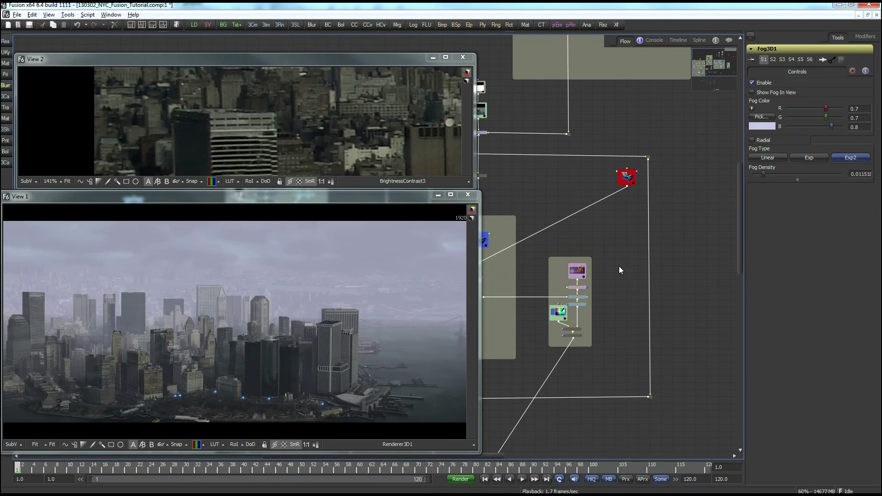
left_click_drag(611, 270, 688, 346)
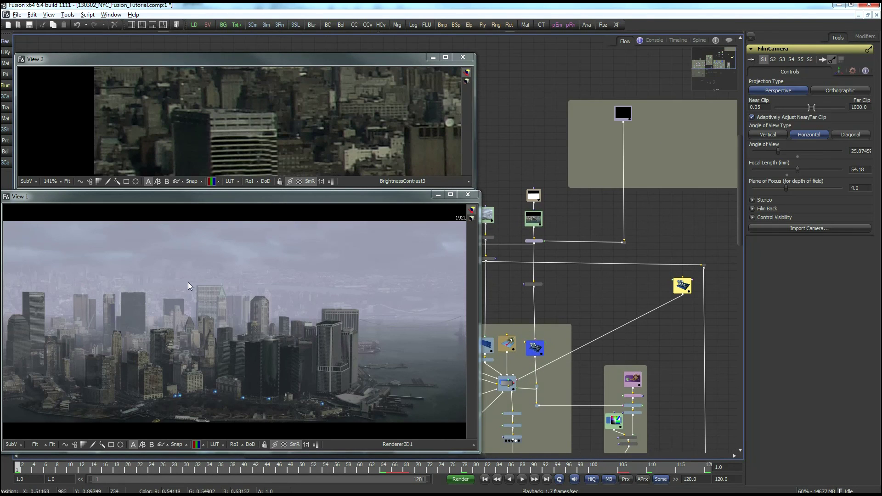